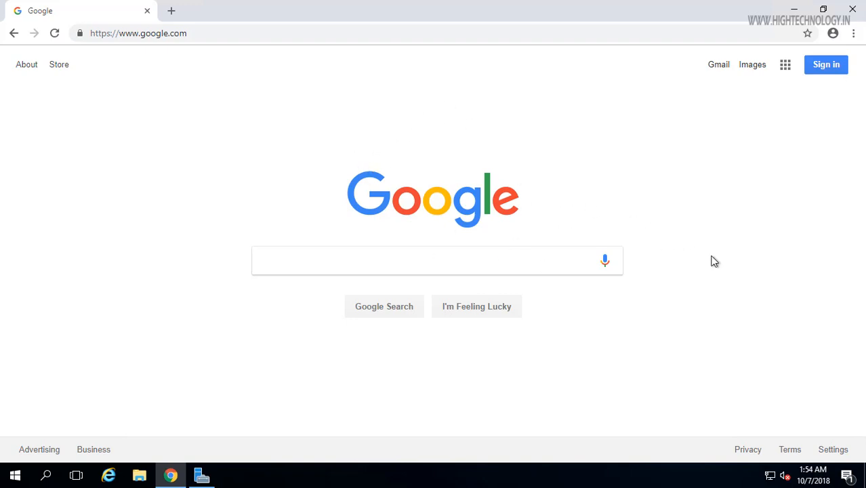
Step: Search Google for 'sql server 2019' and open the 'SQL Server 2019 | Microsoft' result
click(503, 261)
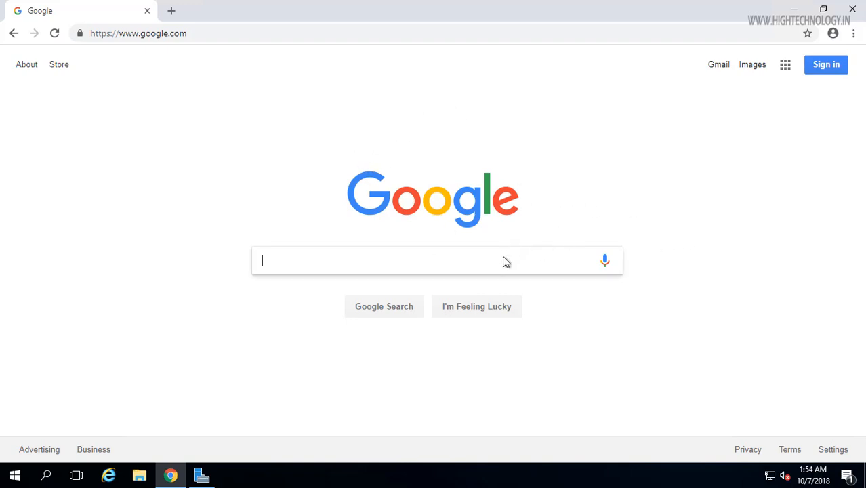
text(sql server 2019)
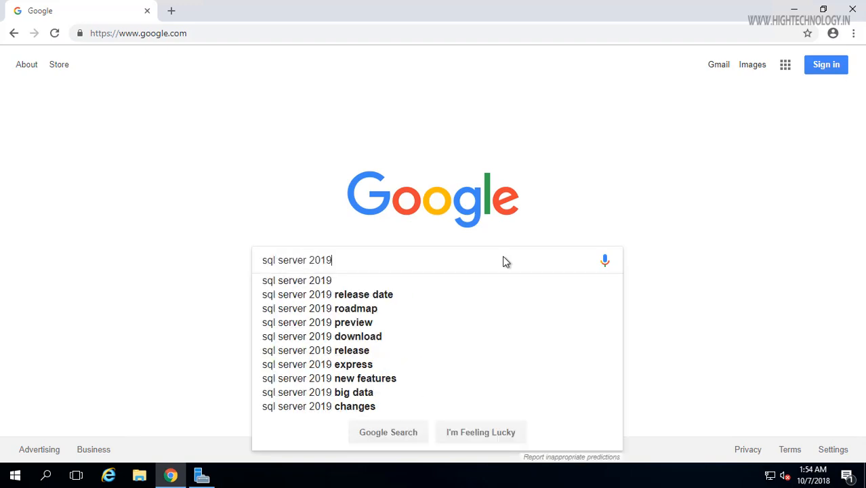
key(Return)
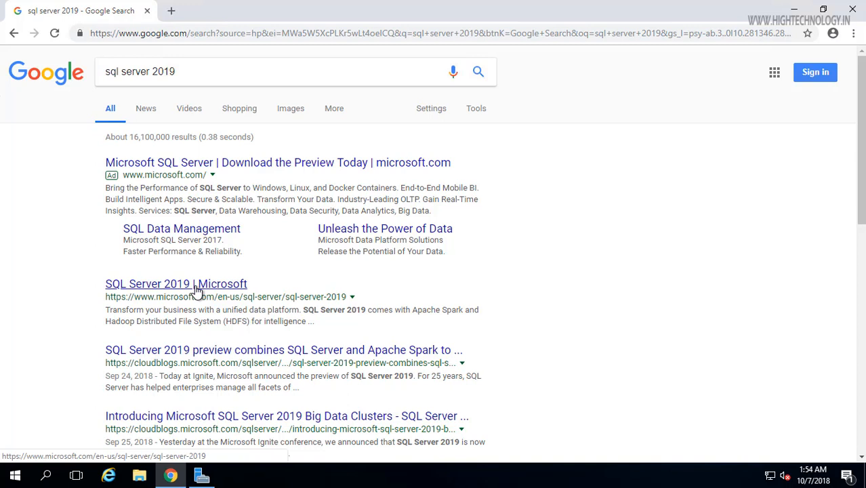
click(195, 290)
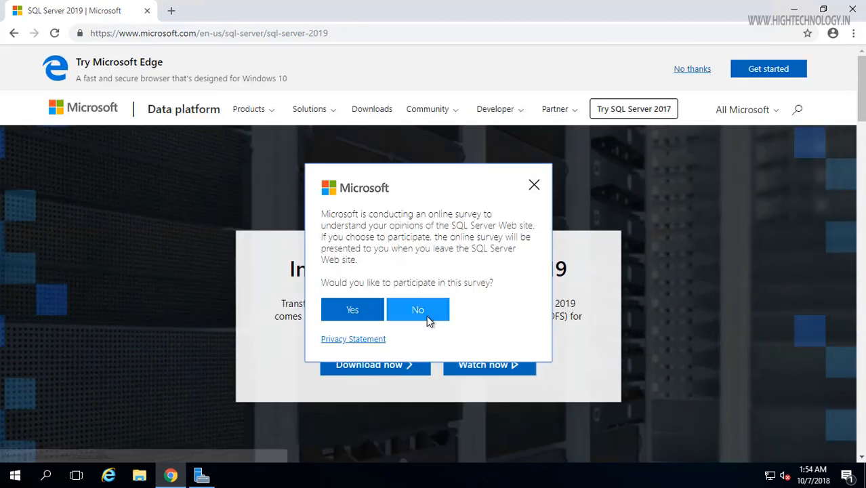
Step: Decline the survey, then go via Download now and the Windows setup choices to 'Preview SQL Server 2019 for Windows'
click(534, 185)
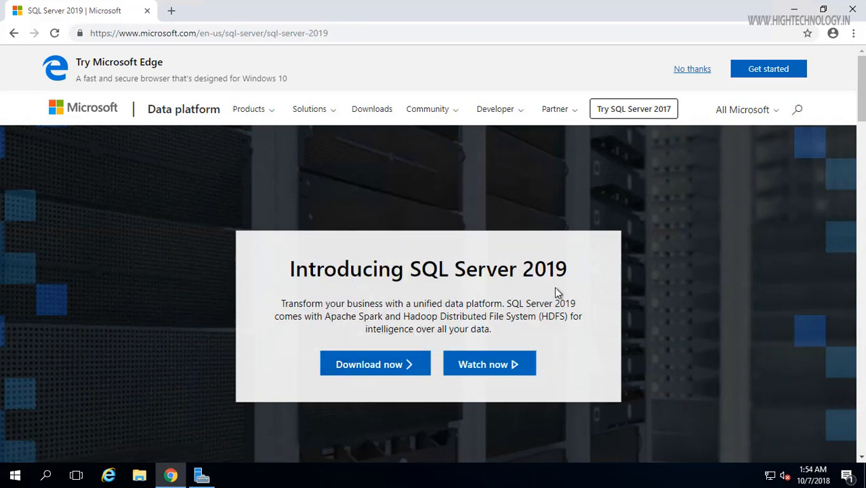
click(377, 369)
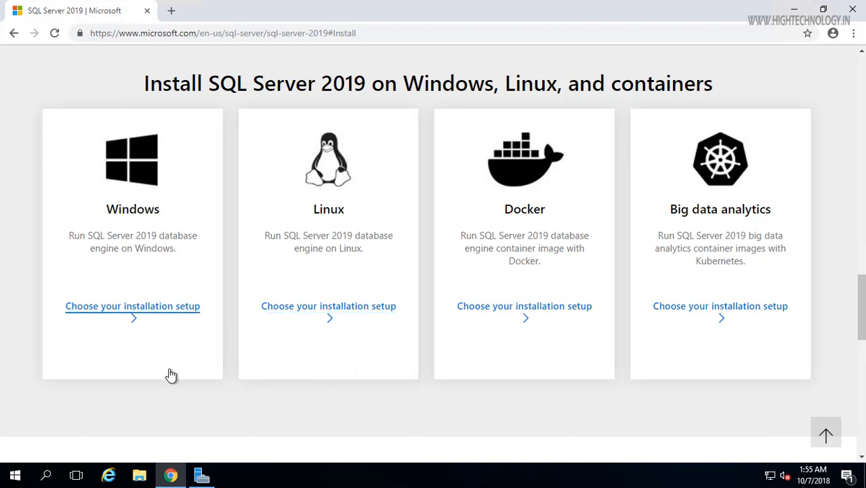
click(172, 310)
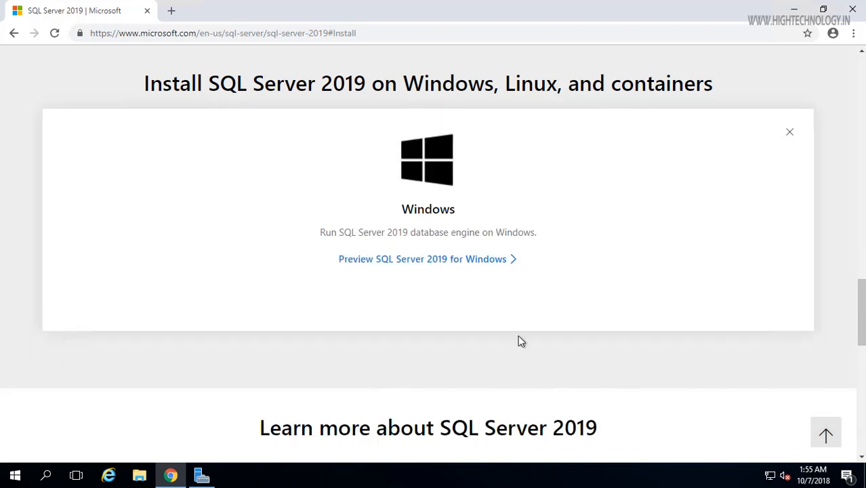
click(366, 265)
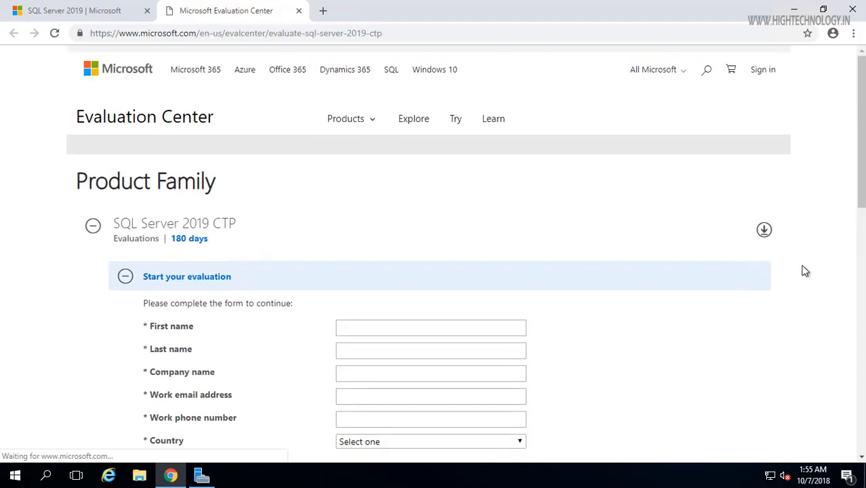
Step: Fill in the first name, last name, company and work e-mail fields of the sign-up form
drag(863, 129, 863, 233)
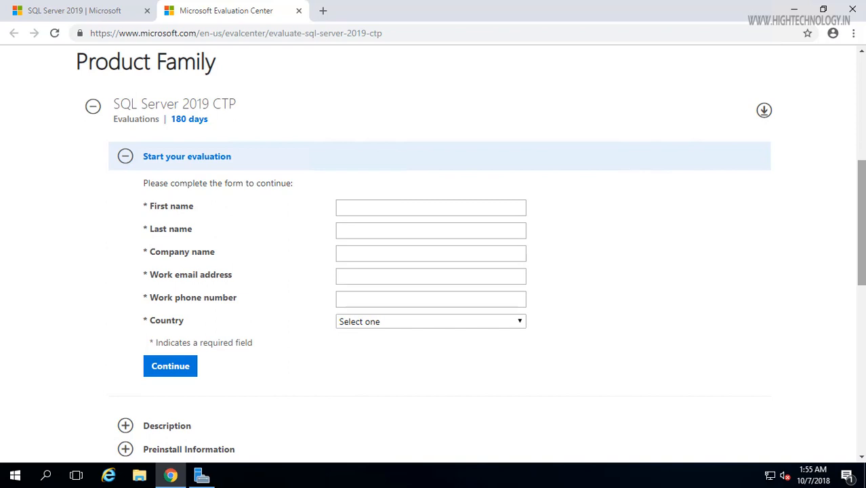
click(349, 211)
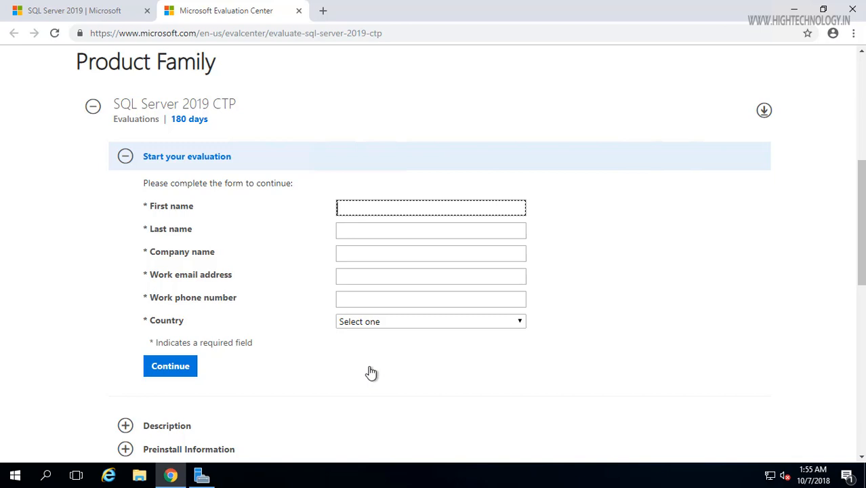
key(Tab)
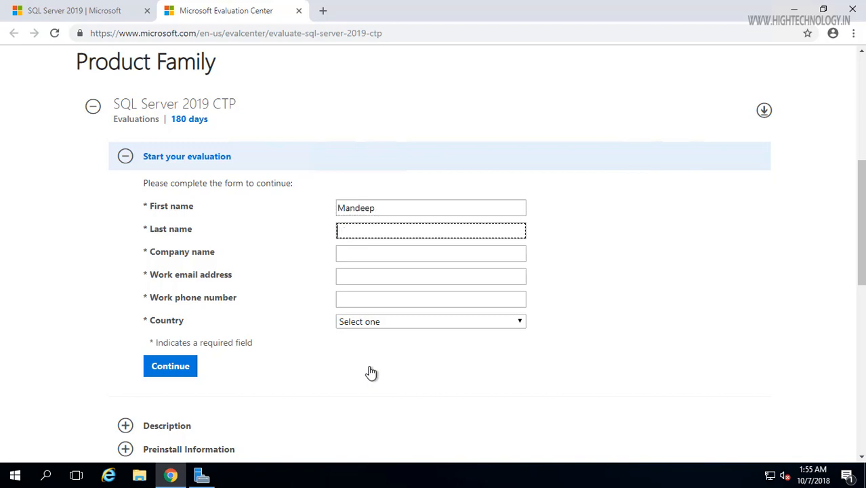
key(Tab)
text(NA)
key(Tab)
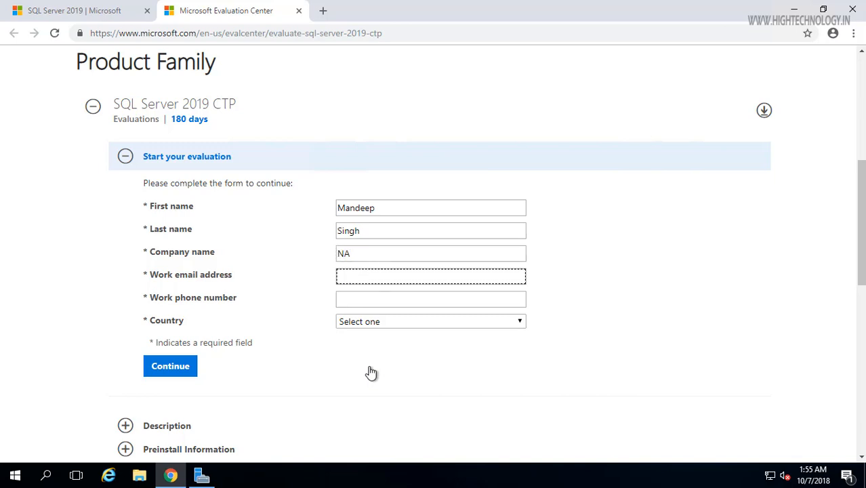
text(na@demo.com)
Step: Enter the work phone number, correcting the typo, and choose India as the country
key(Tab)
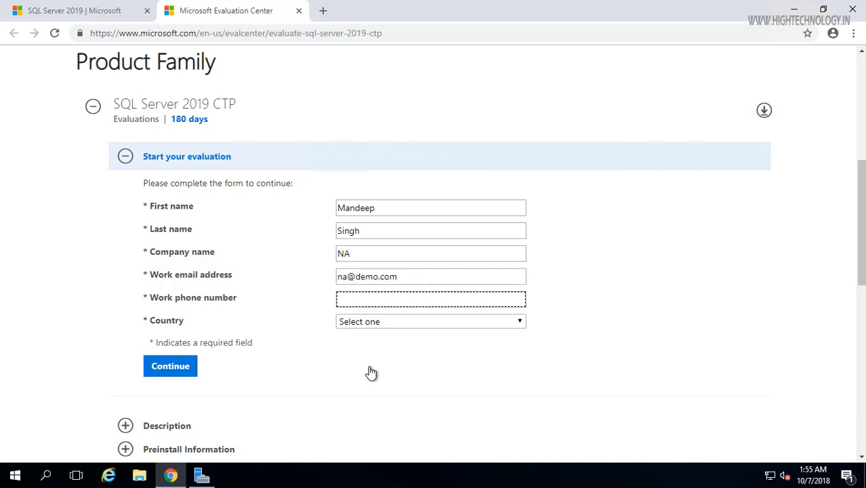
text(9)
text(1211)
key(BackSpace)
key(BackSpace)
key(BackSpace)
key(BackSpace)
key(BackSpace)
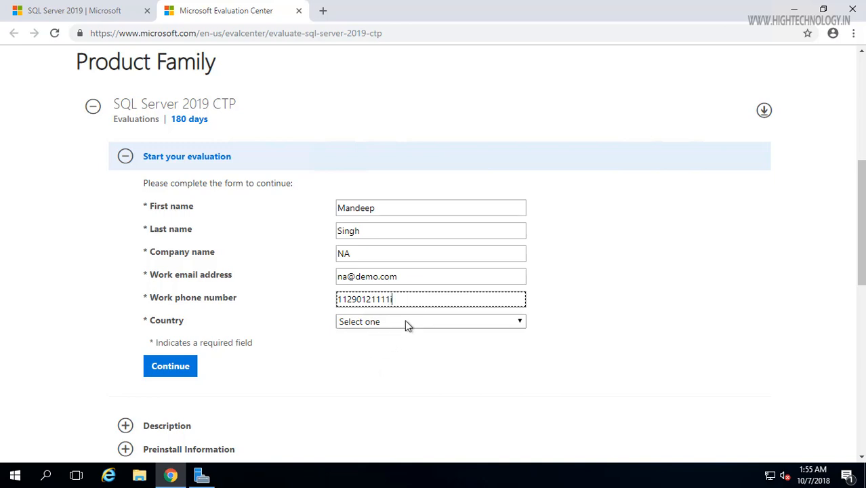
click(396, 325)
text(in)
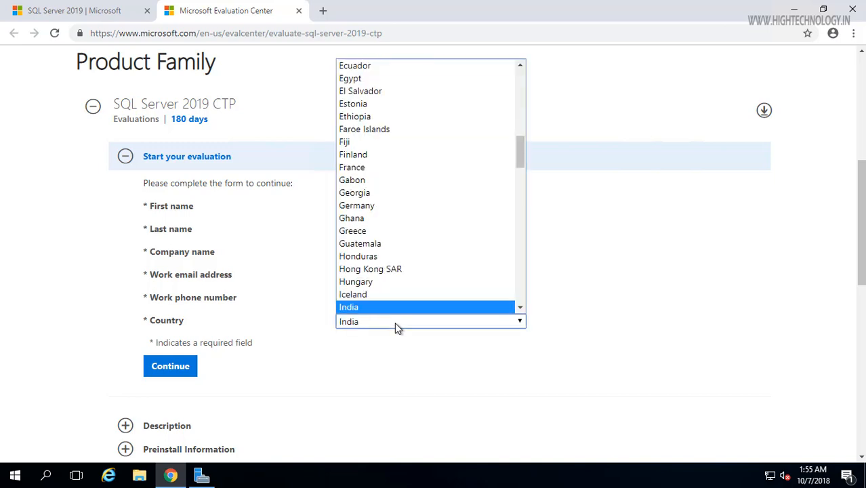
click(394, 322)
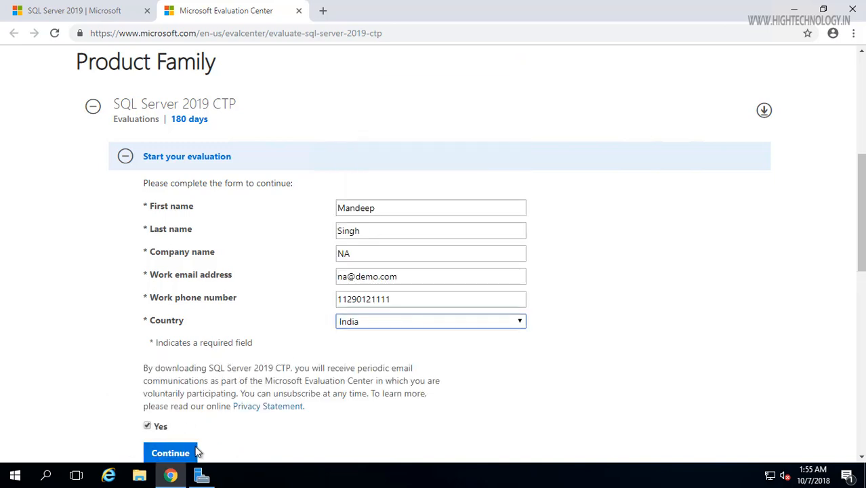
Step: Submit the form and show the downloaded SQLServerVNext-SSEI-Eval installer in the Downloads folder
click(174, 453)
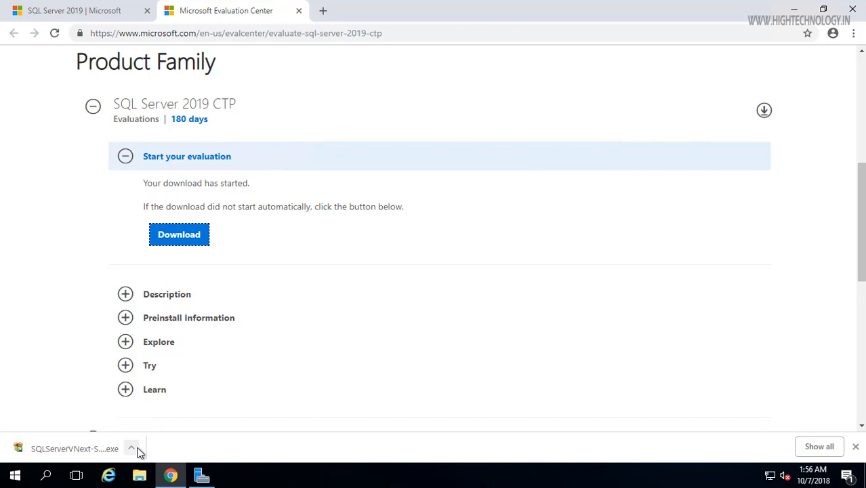
click(131, 449)
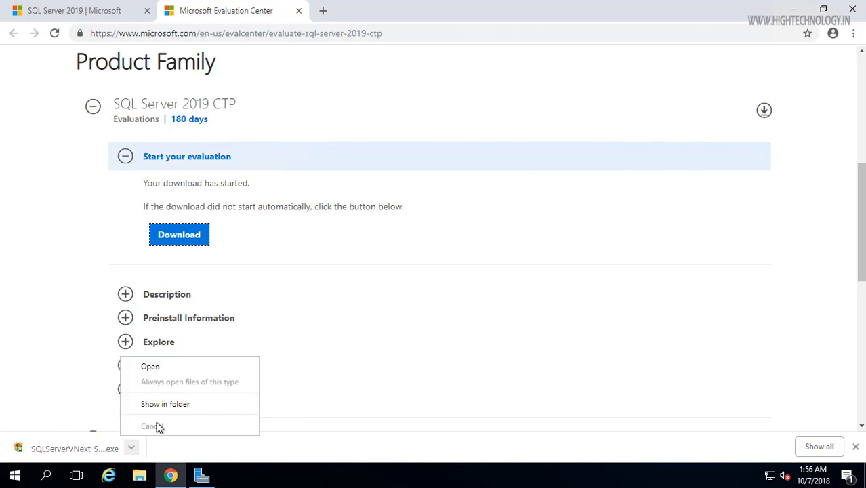
click(220, 410)
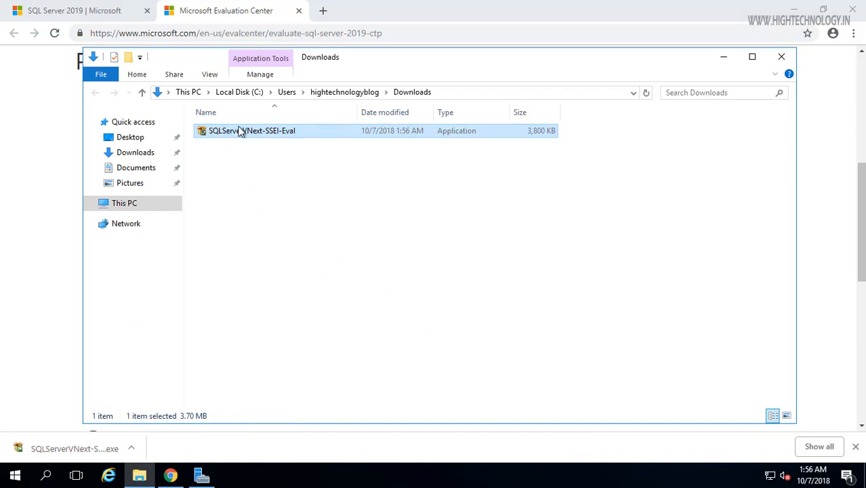
Step: Run SQLServerVNext-SSEI-Eval from Downloads and approve the User Account Control prompt
double_click(284, 130)
click(371, 324)
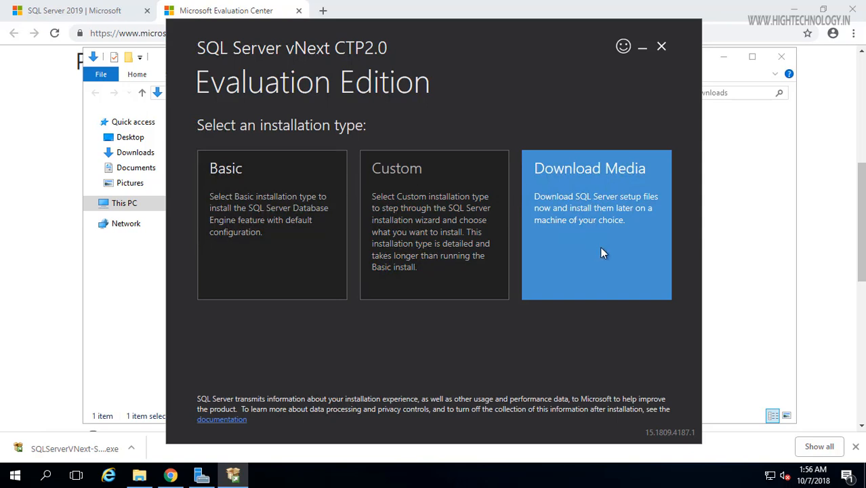
Step: Download the English ISO setup media to Downloads, then open its folder once finished
click(602, 252)
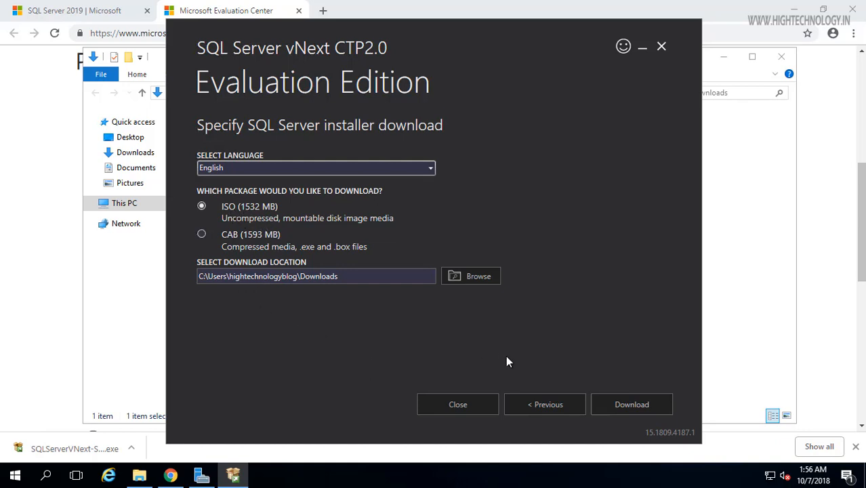
click(649, 405)
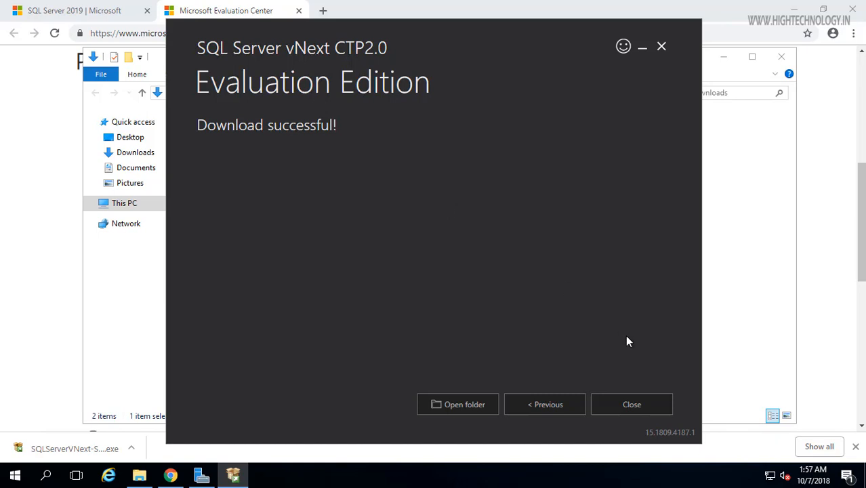
click(467, 405)
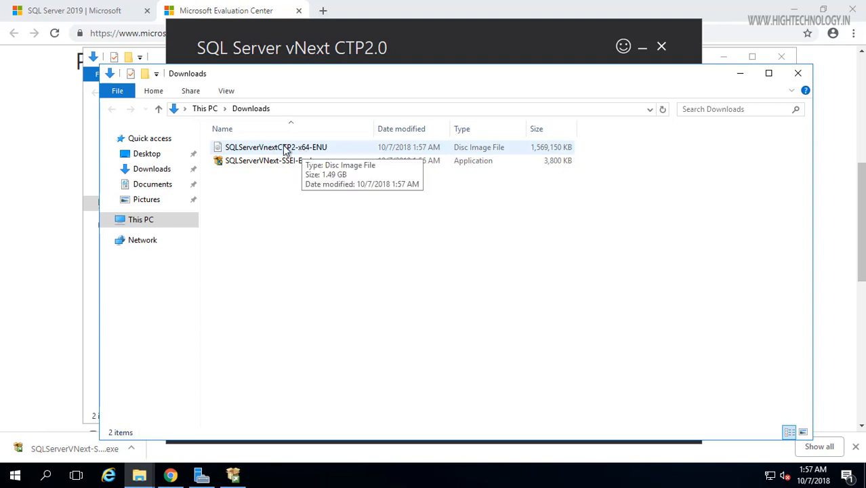
Step: Mount the SQLServerVnextCTP2-x64-ENU ISO as DVD Drive (D:) and launch its setup
click(293, 151)
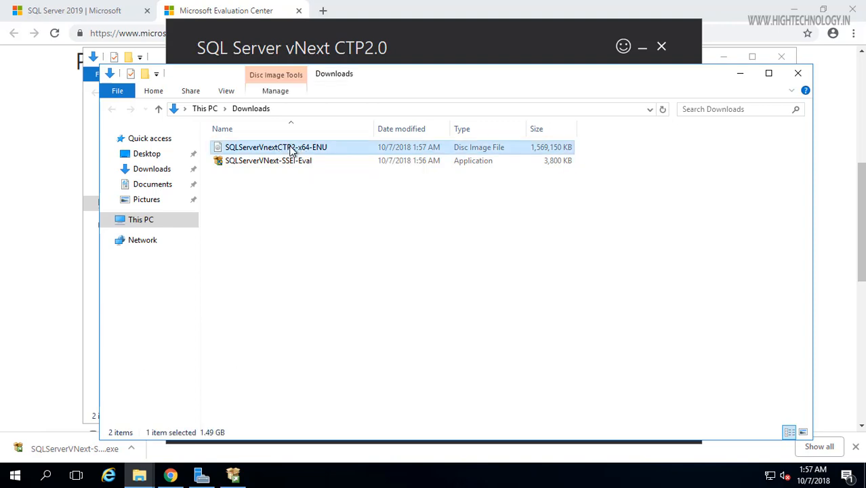
double_click(293, 151)
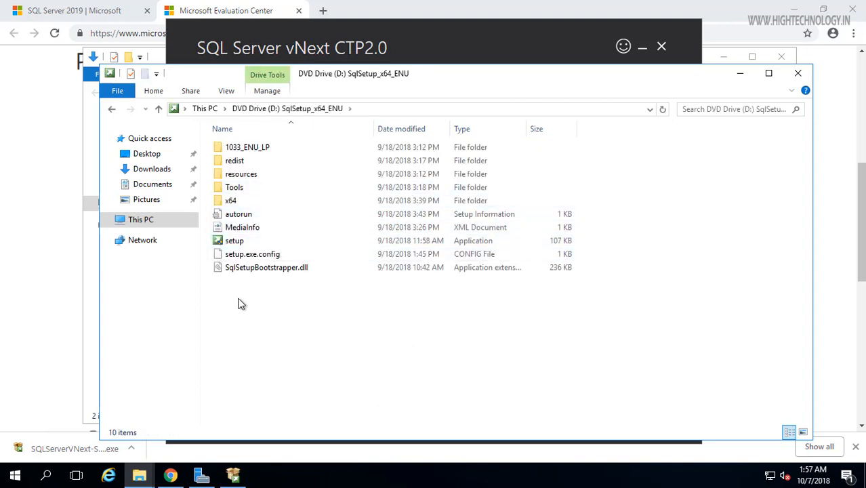
double_click(245, 243)
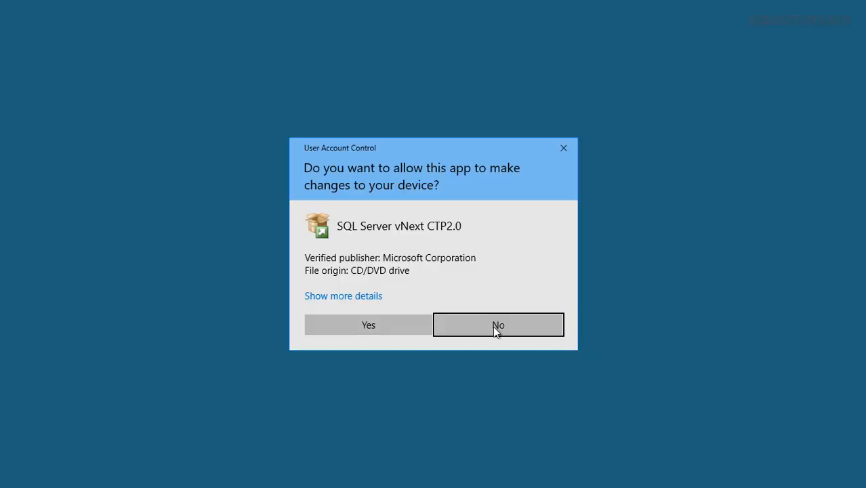
Step: Approve the User Account Control prompt and maximize the SQL Server Installation Center window
click(382, 331)
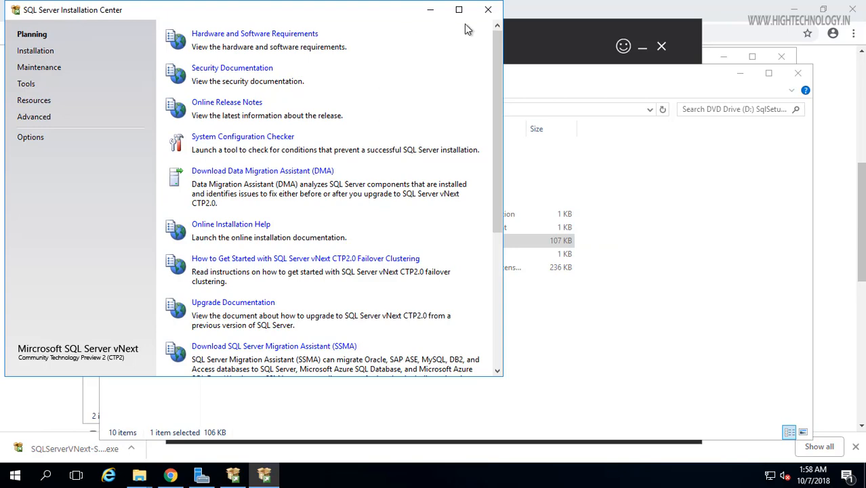
click(460, 11)
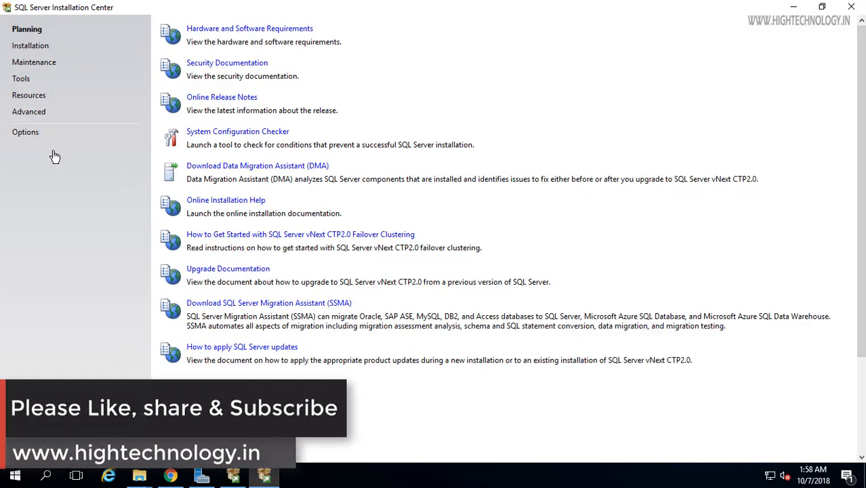
Step: Start a new SQL Server stand-alone installation and continue with the Evaluation edition
click(31, 46)
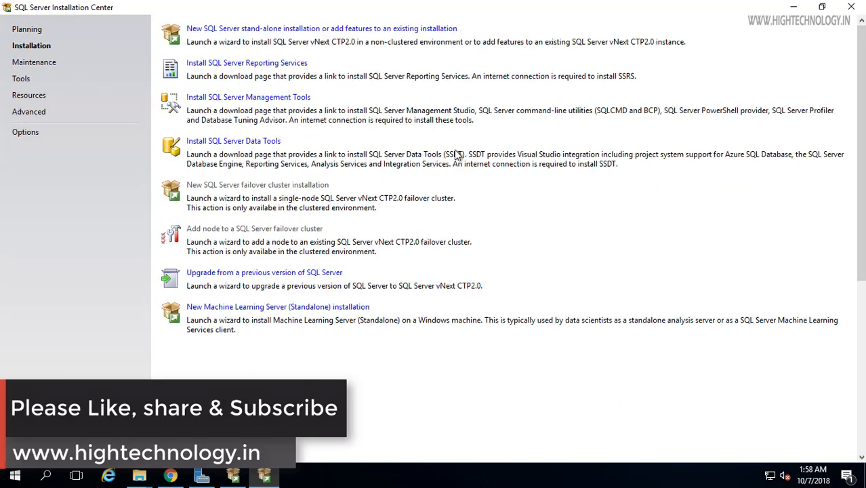
click(264, 30)
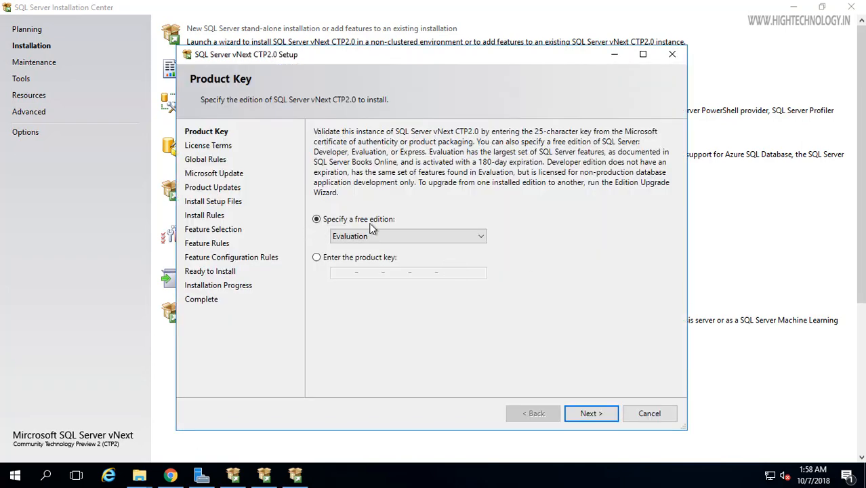
click(591, 414)
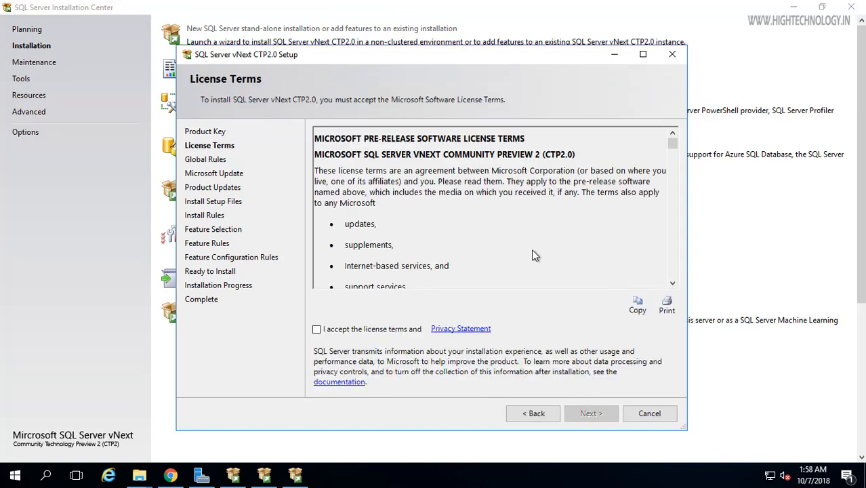
Step: Accept the license terms and continue past Microsoft Update, Product Updates and Install Rules
click(316, 330)
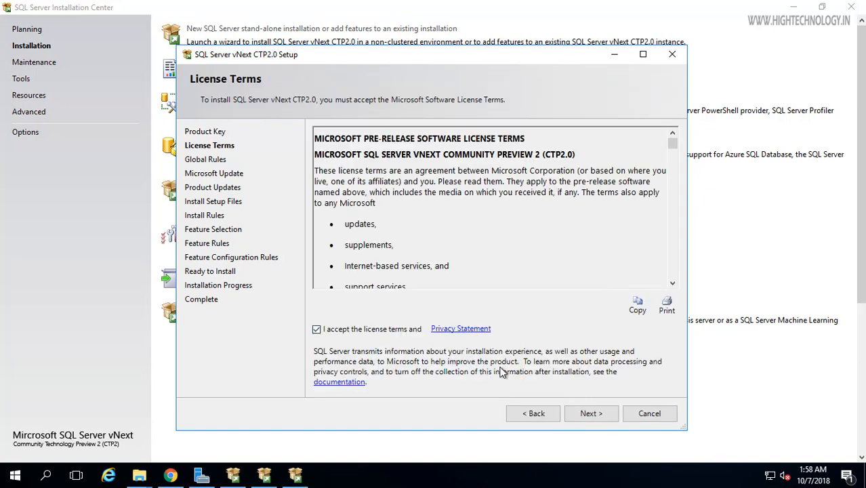
click(588, 414)
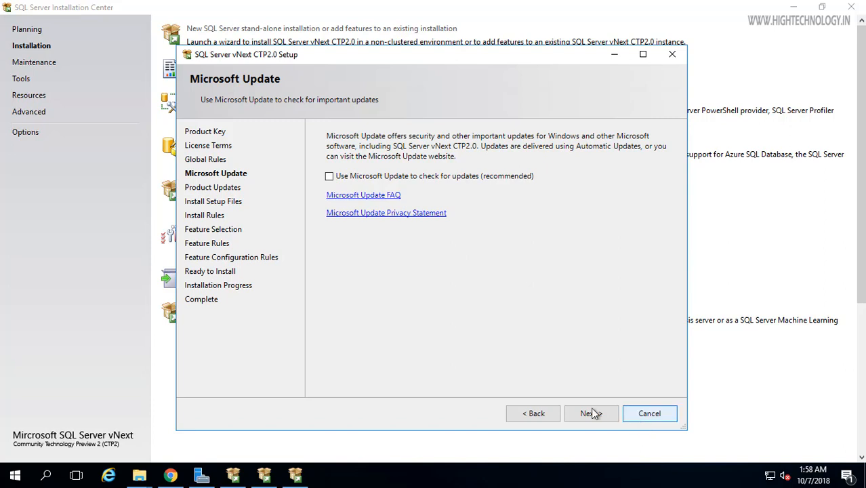
click(588, 410)
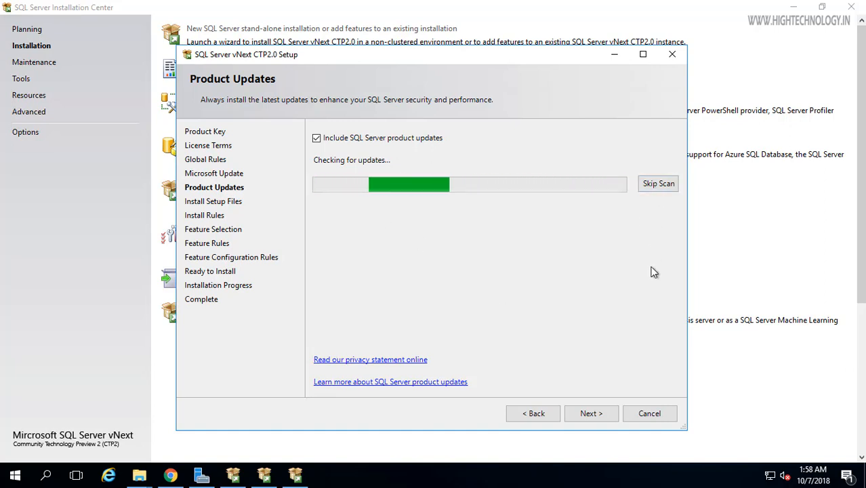
click(591, 414)
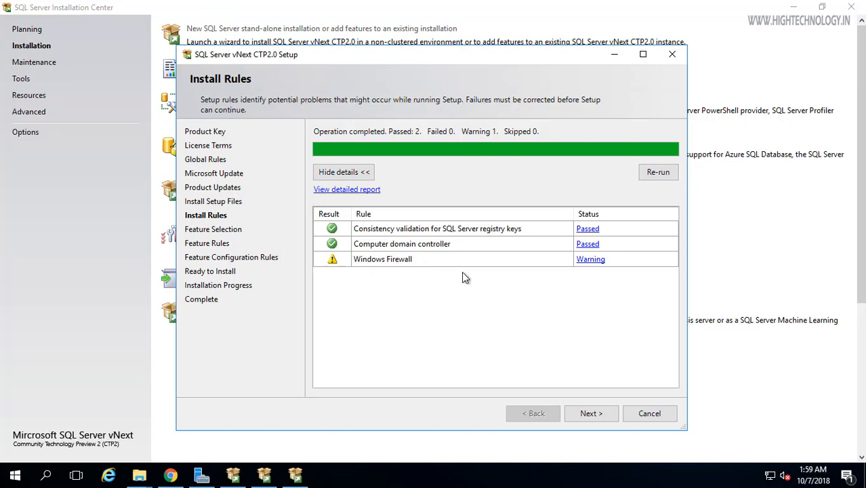
click(600, 415)
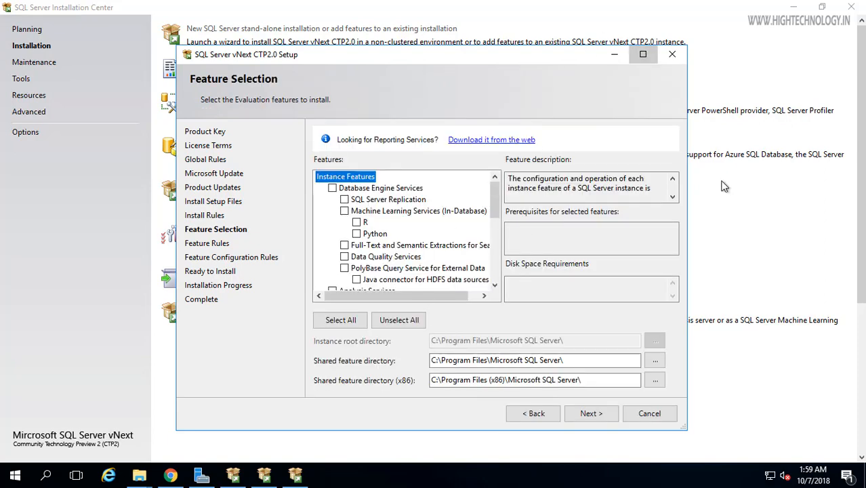
Step: Select Database Engine Services, SQL Server Replication and Machine Learning Server (Standalone) features, then proceed
click(643, 54)
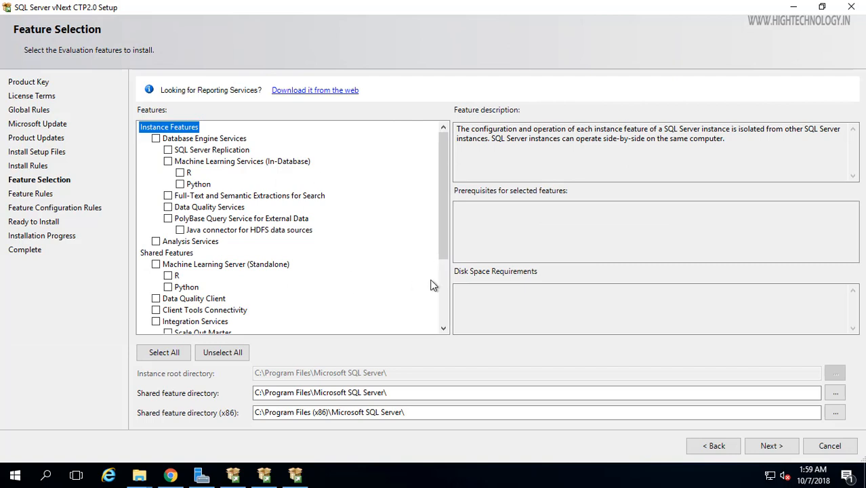
drag(438, 209, 440, 149)
click(157, 139)
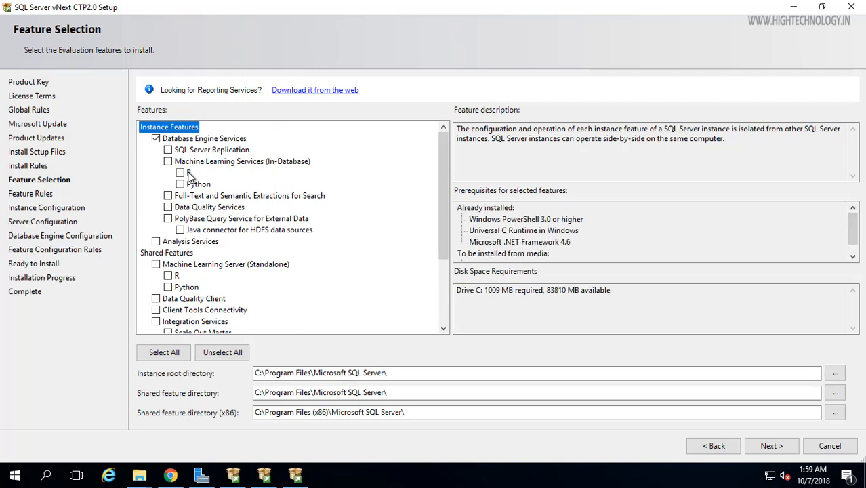
click(168, 151)
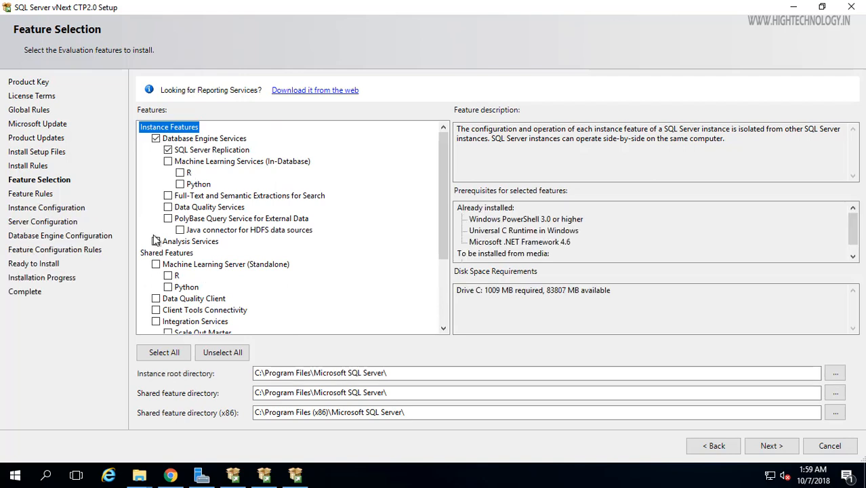
click(155, 264)
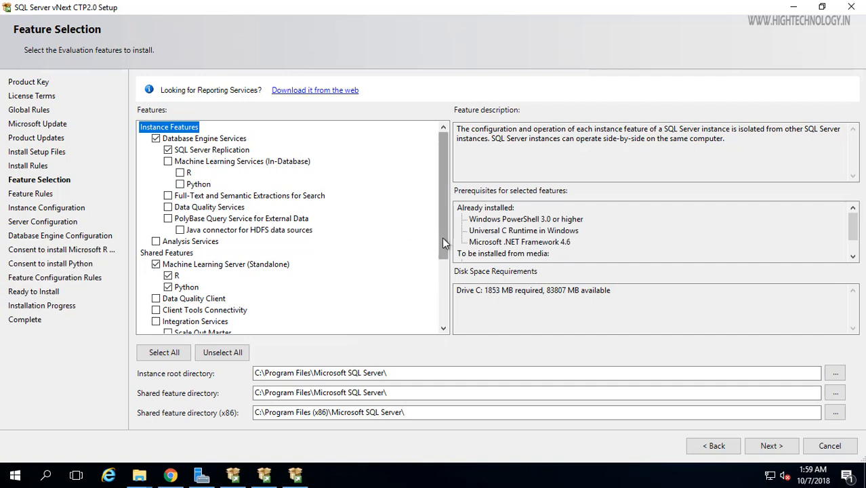
drag(440, 210, 447, 272)
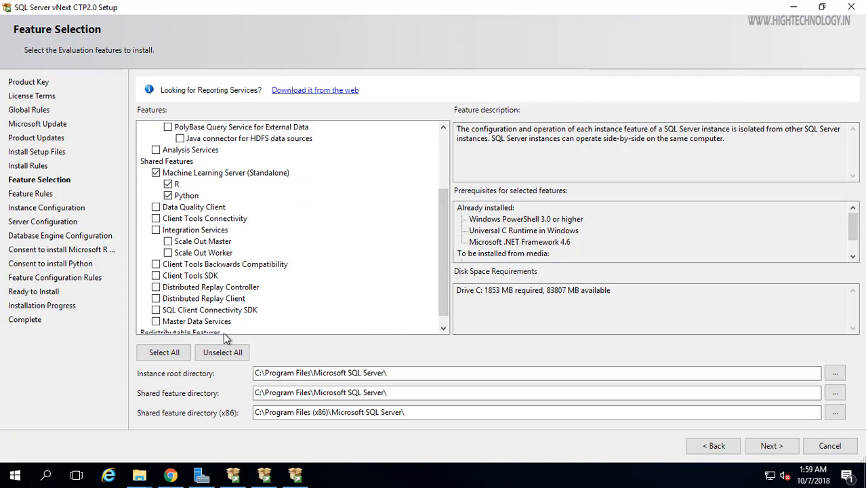
scroll(445, 282, up, 3)
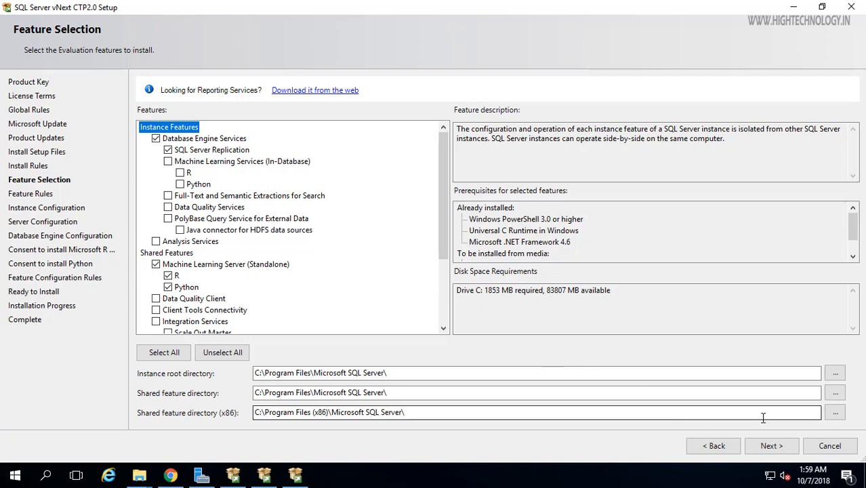
click(779, 453)
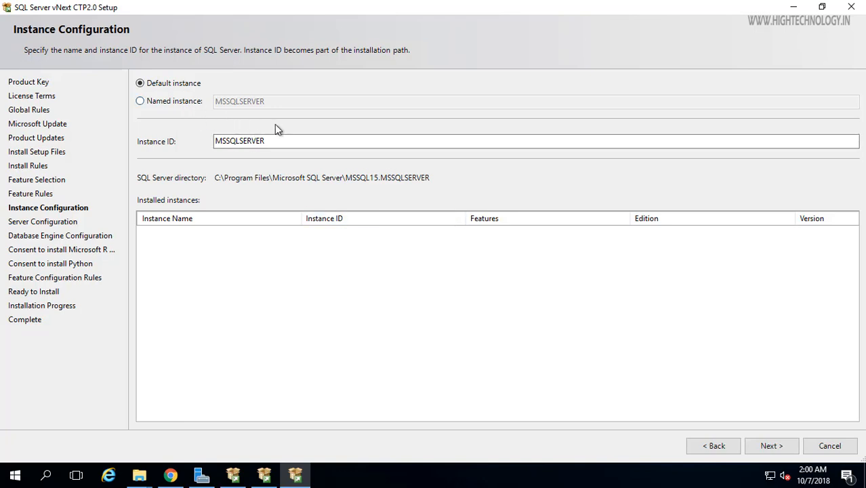
Step: Accept the default MSSQLSERVER instance and the default service accounts
click(766, 446)
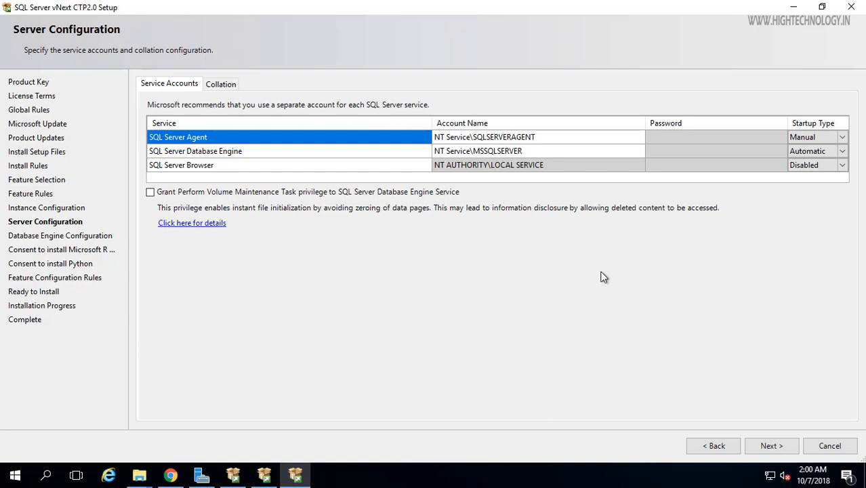
click(771, 446)
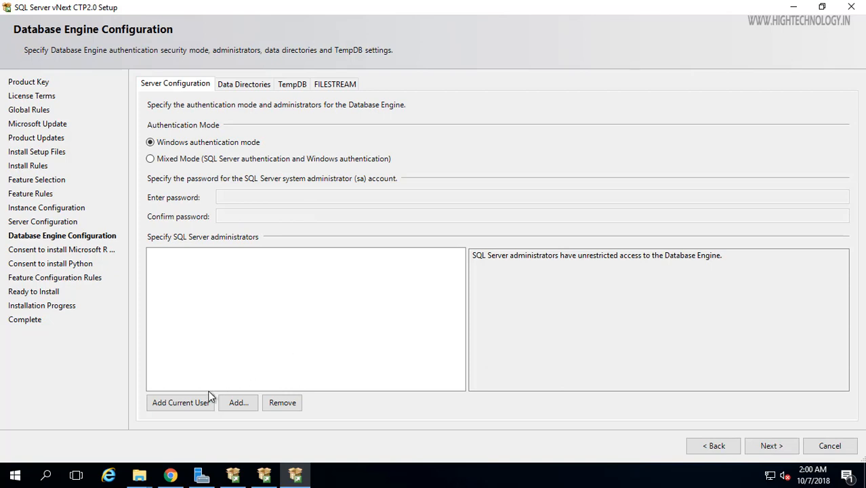
Step: Add the current Windows user as SQL Server administrator, check Data Directories and TempDB defaults, and continue
click(176, 402)
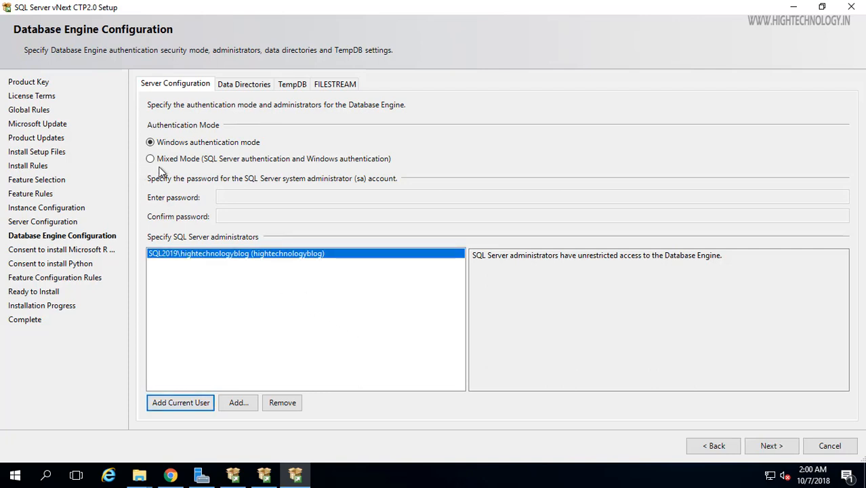
click(251, 86)
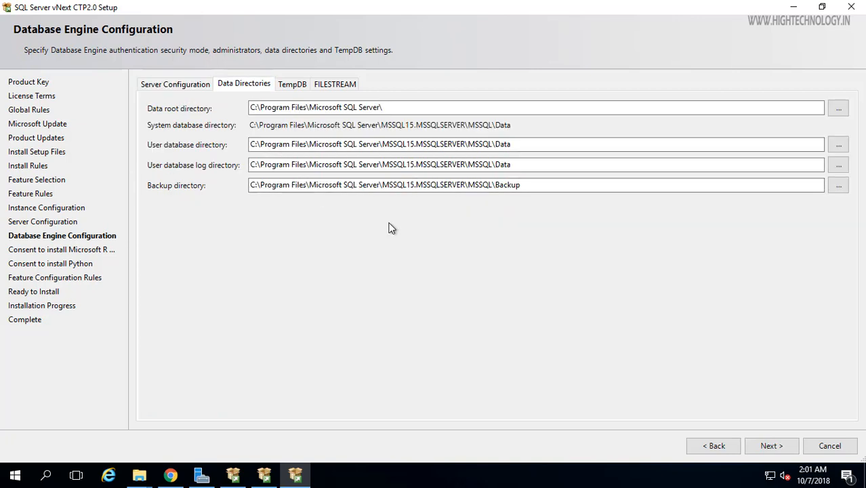
click(292, 84)
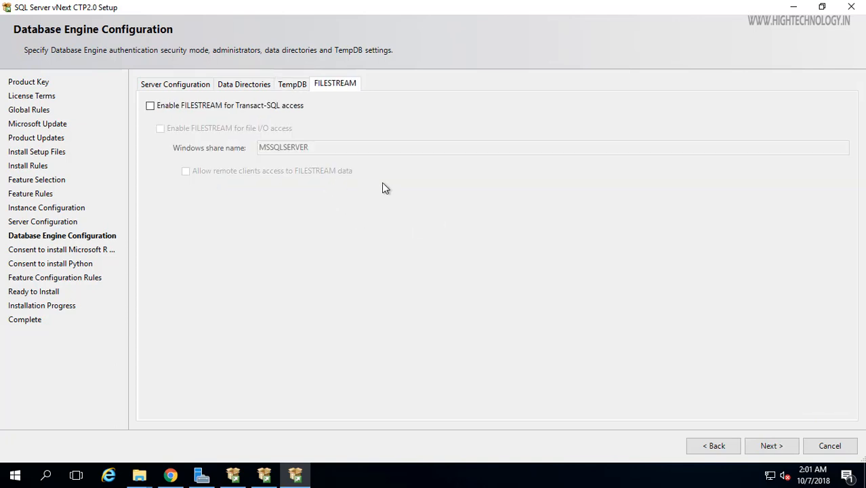
click(165, 85)
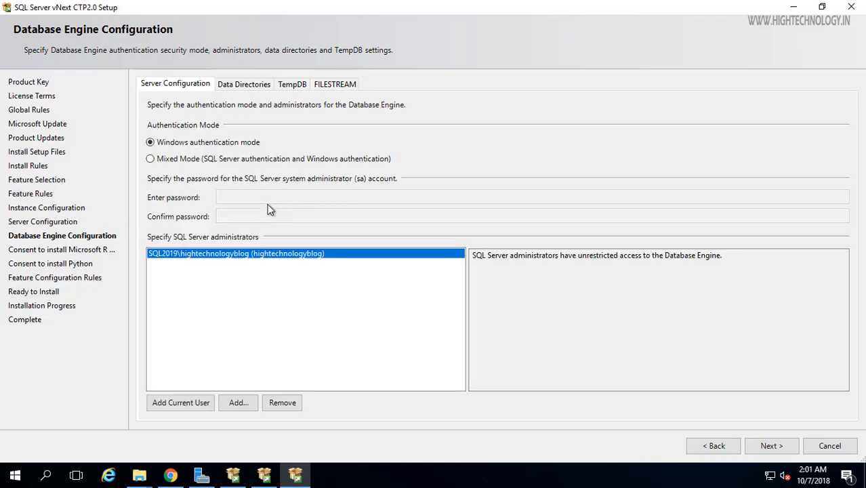
click(768, 449)
click(769, 450)
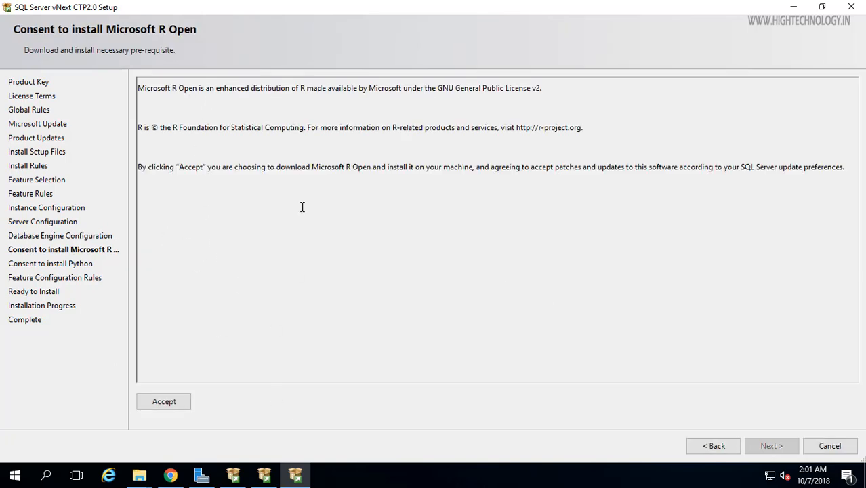
Step: Accept the Microsoft R Open and Python installation consents
click(173, 402)
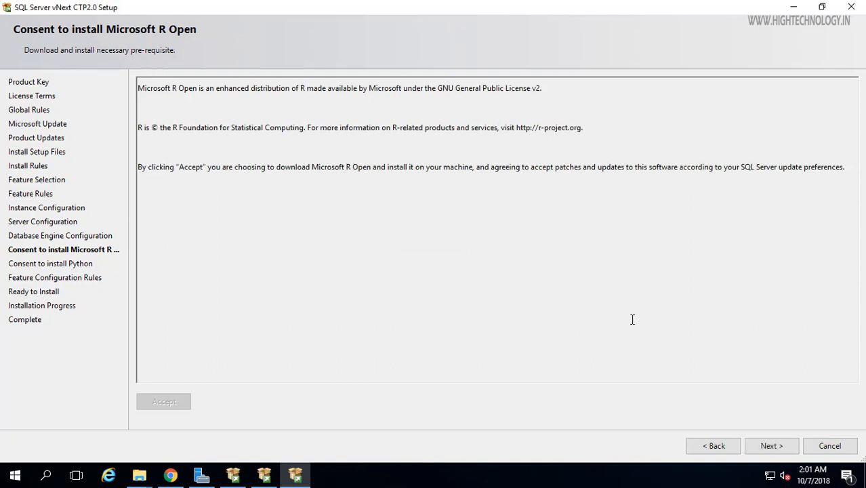
click(769, 447)
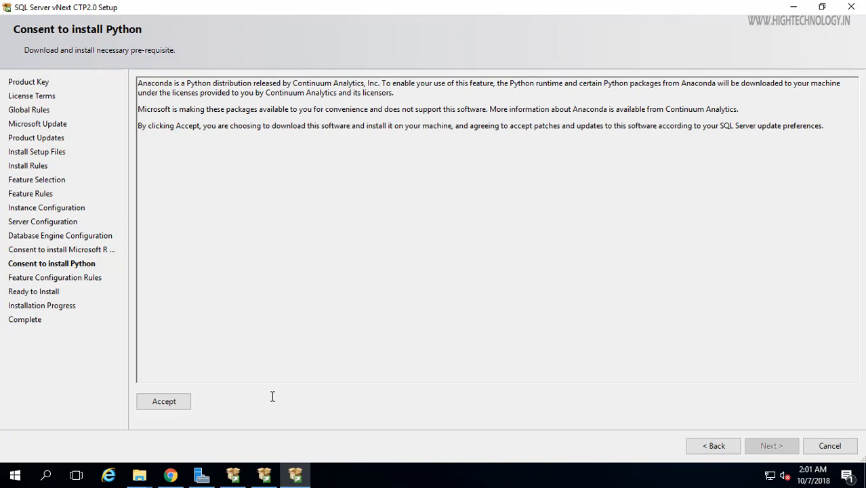
click(174, 402)
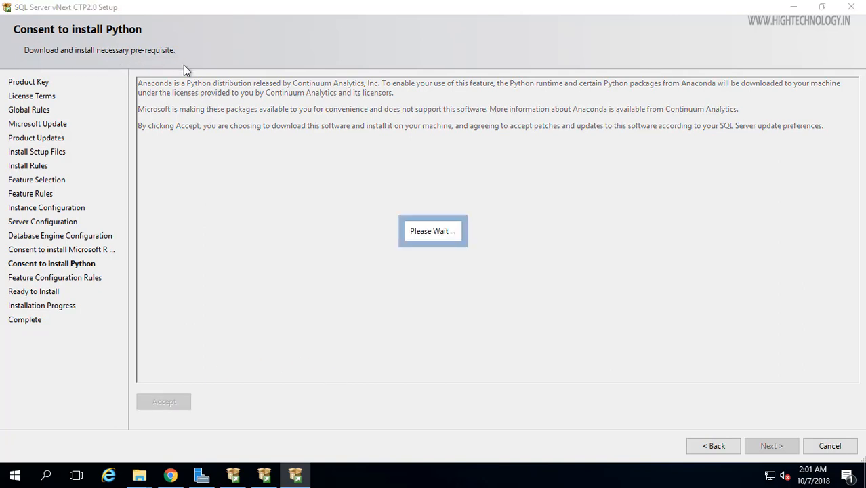
click(770, 445)
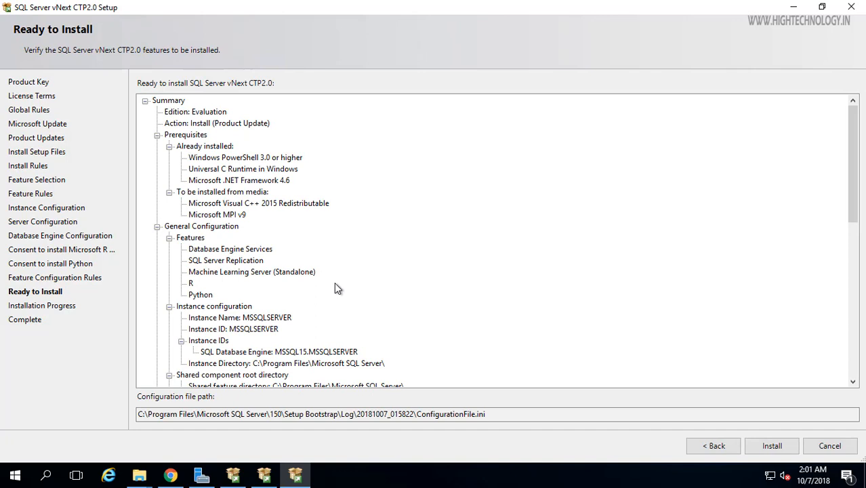
Step: Start installing the configured SQL Server features from the Ready to Install page
click(773, 448)
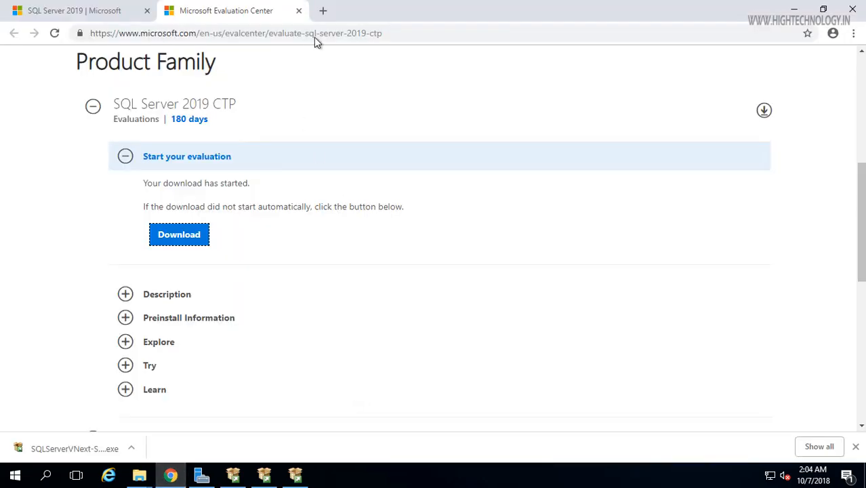
Step: Open a new Chrome tab
key(ctrl+t)
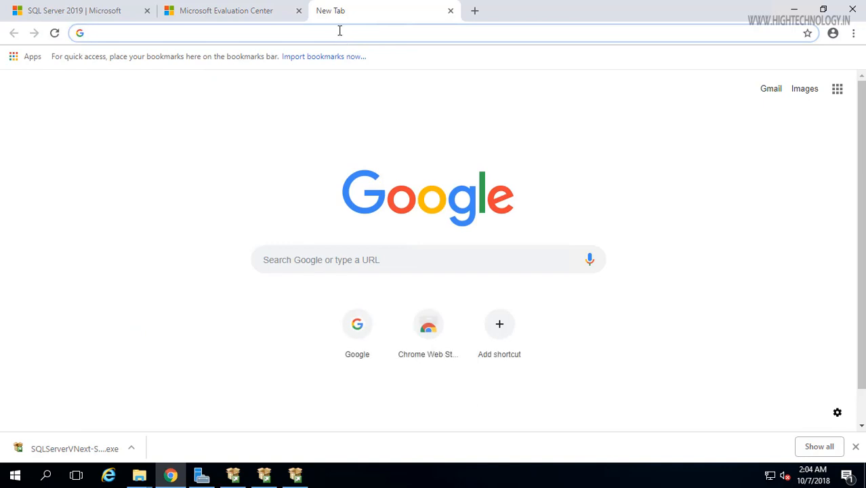
Step: Search Google for 'sql server management studio'
text(sql ser)
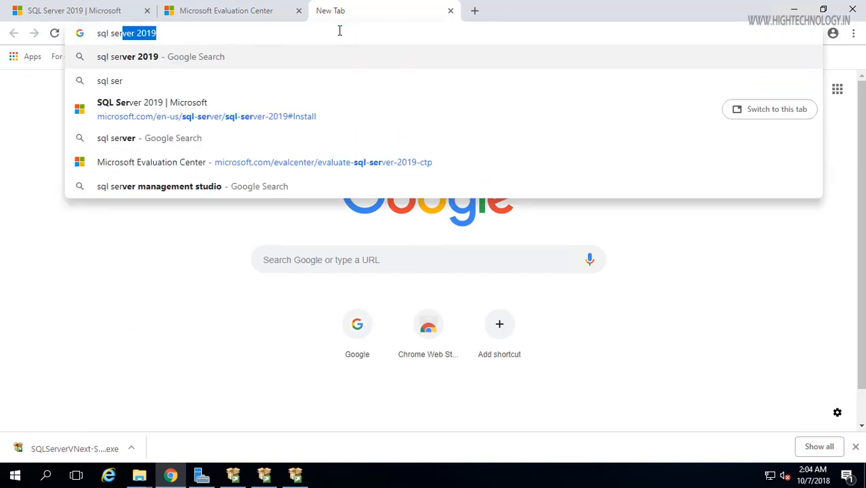
text(ver manag)
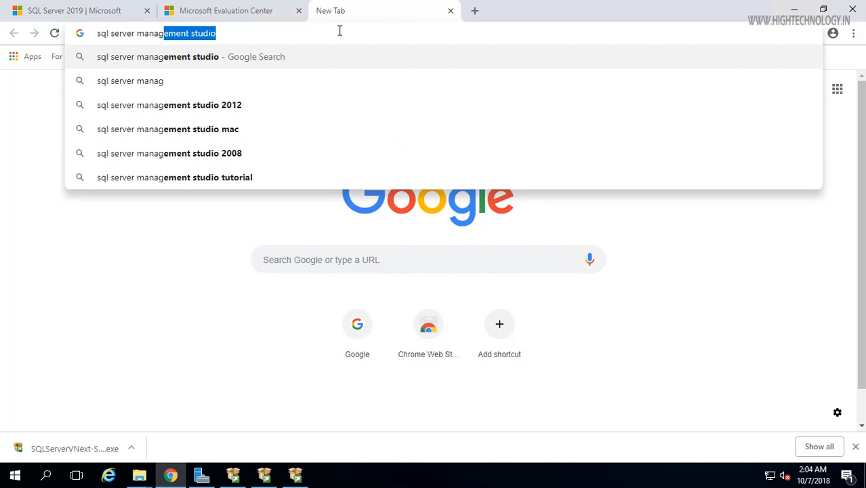
key(Right)
key(Return)
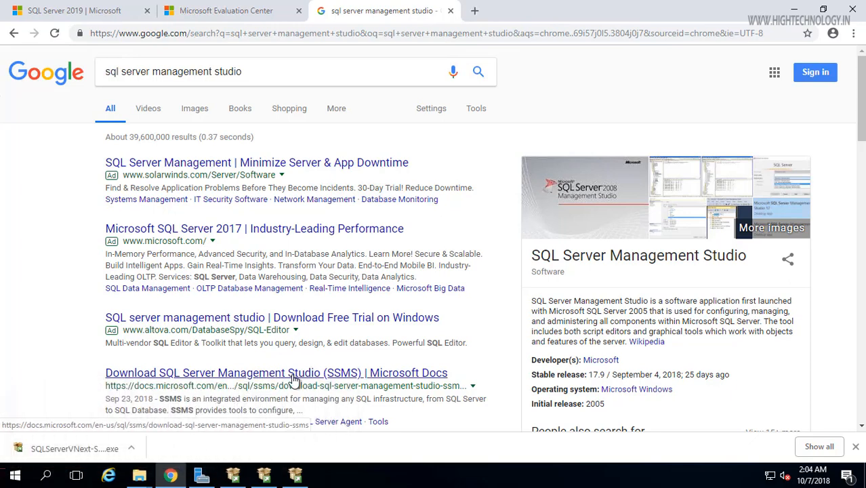
Step: From the Microsoft Docs SSMS page, download SQL Server Management Studio 18.0 (preview 4)
click(303, 380)
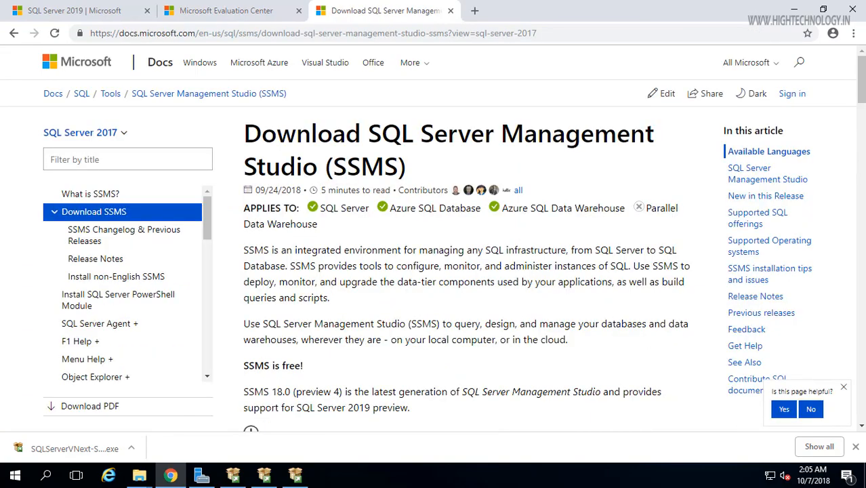
scroll(863, 84, down, 4)
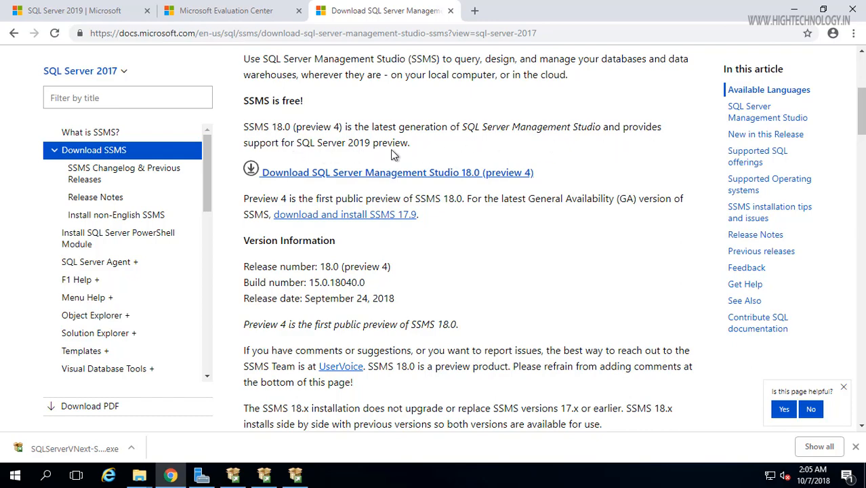
click(448, 174)
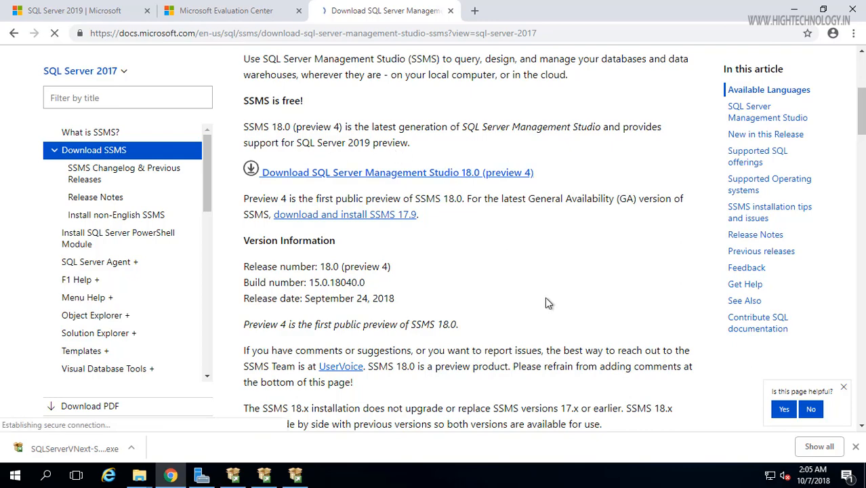
Step: Confirm every SQL Server vNext CTP2.0 feature shows Succeeded, then close setup
click(297, 477)
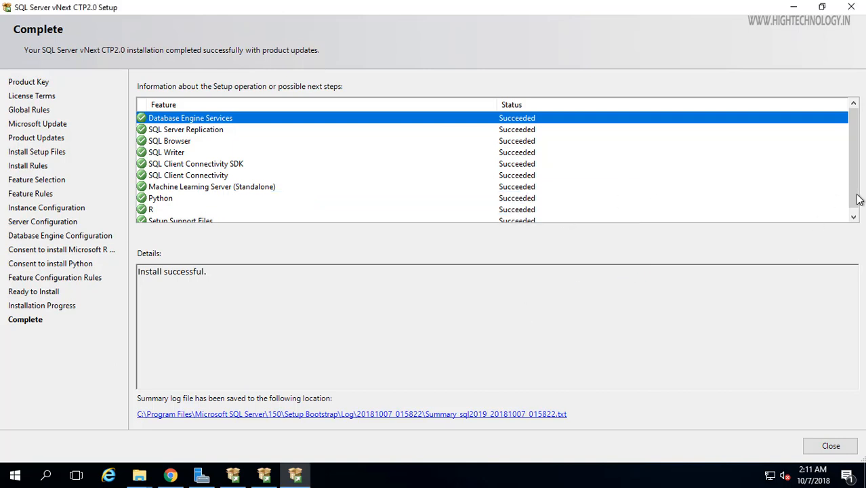
click(853, 215)
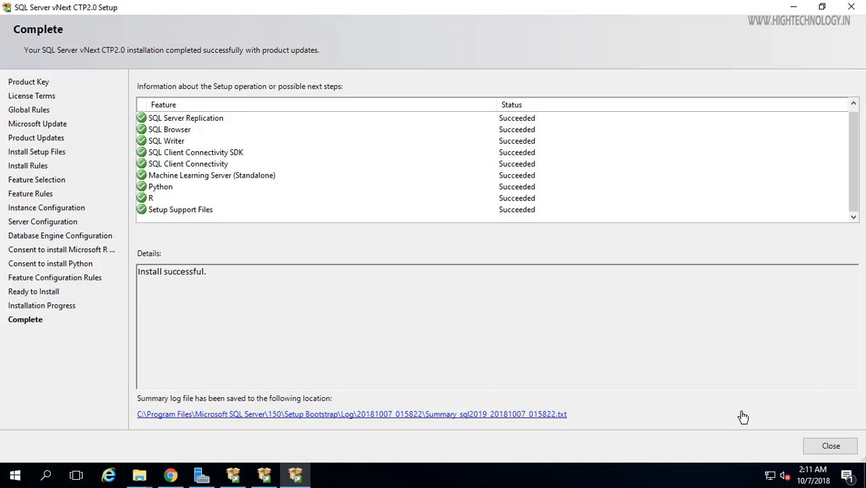
click(831, 445)
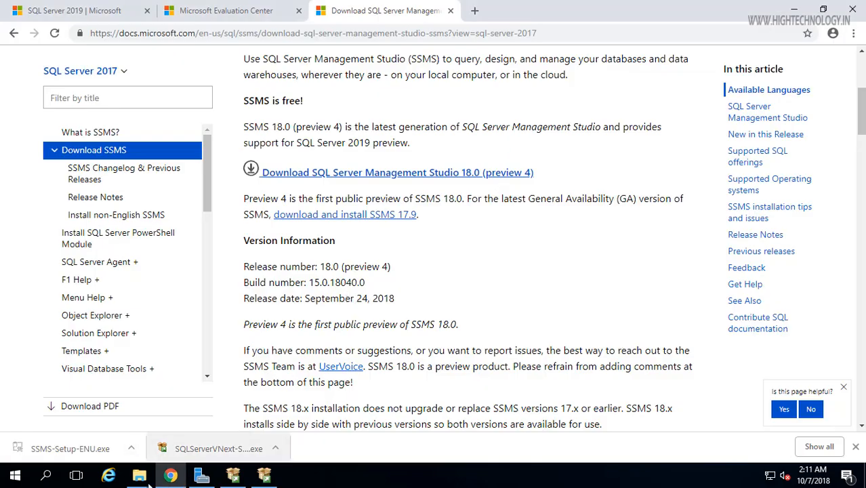
Step: Run SSMS-Setup-ENU from the Downloads folder and approve the UAC prompt
mouse_move(142, 476)
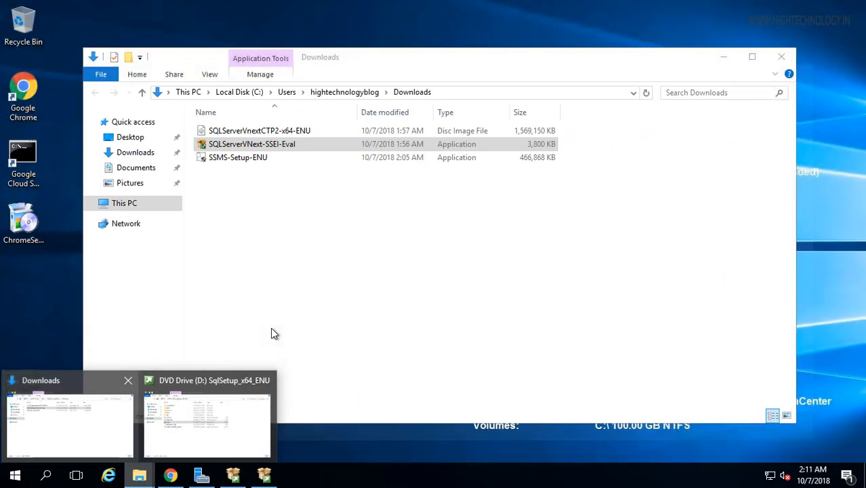
click(71, 418)
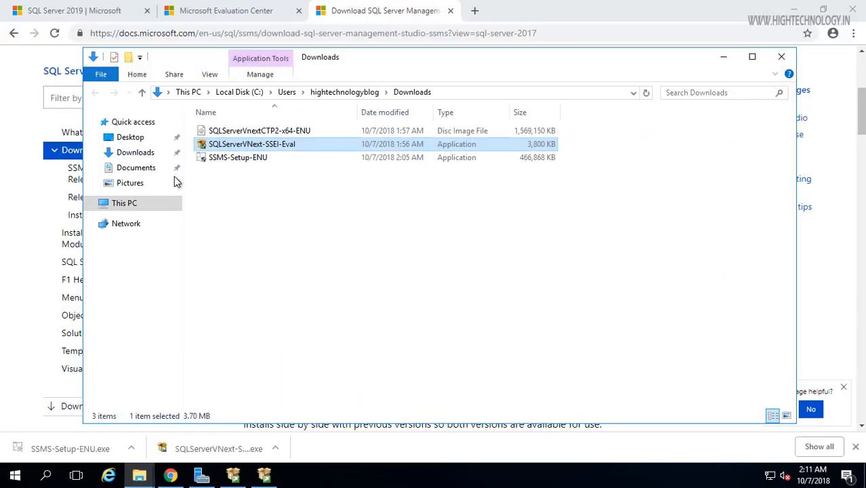
double_click(263, 160)
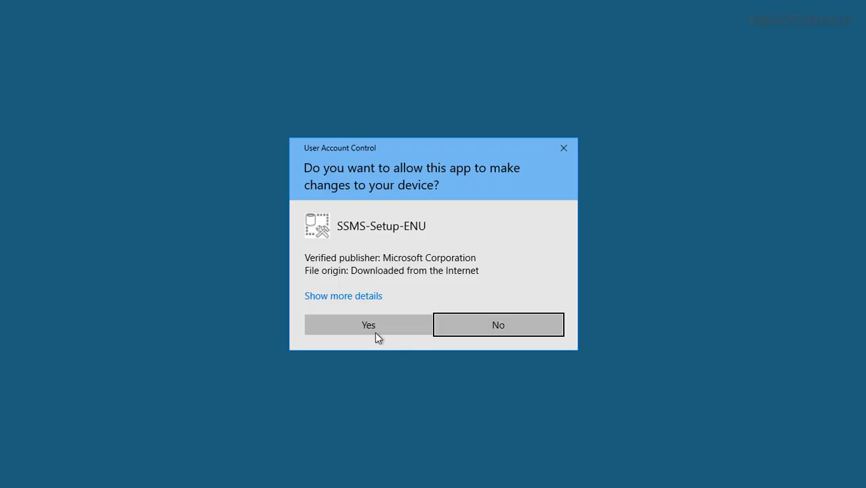
click(376, 323)
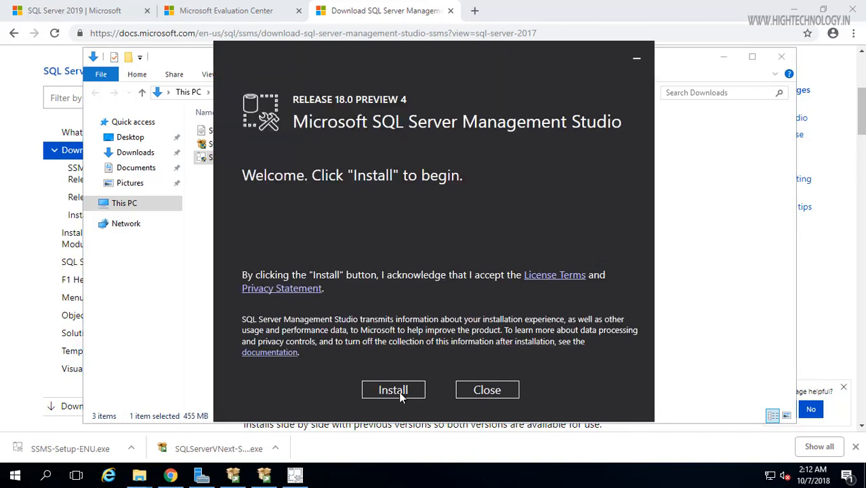
Step: Install SSMS Release 18.0 Preview 4, then restart the computer once it finishes
click(393, 391)
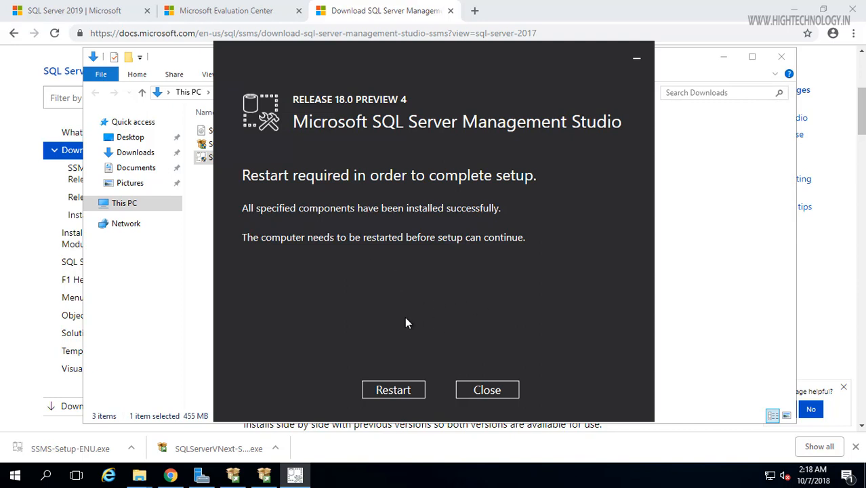
click(410, 393)
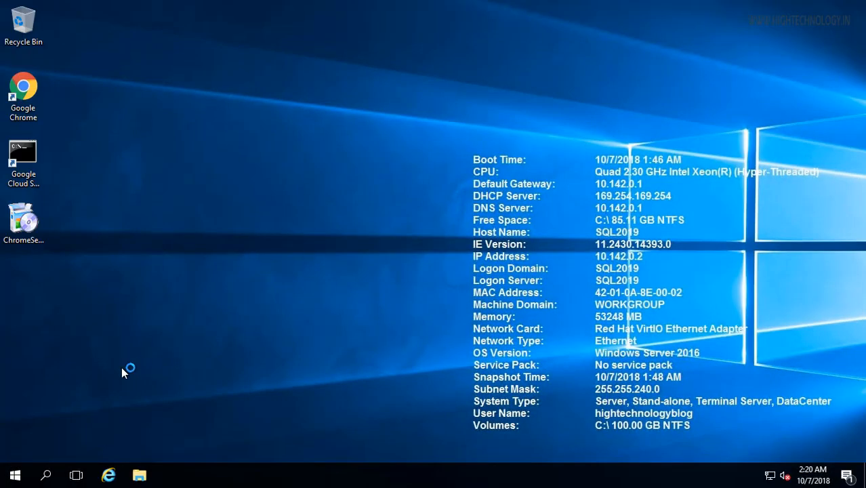
Step: Launch Microsoft SQL Server Management Studio from the Start menu's Microsoft SQL Server Tools 18 folder
click(15, 477)
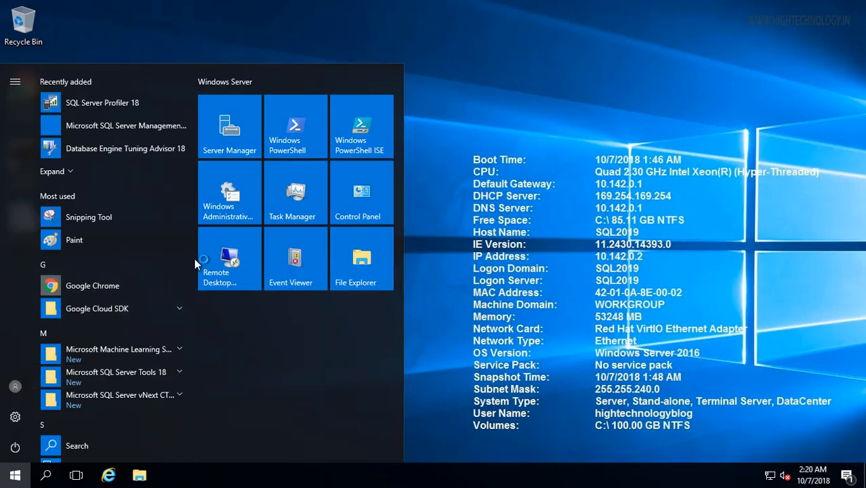
scroll(193, 298, down, 2)
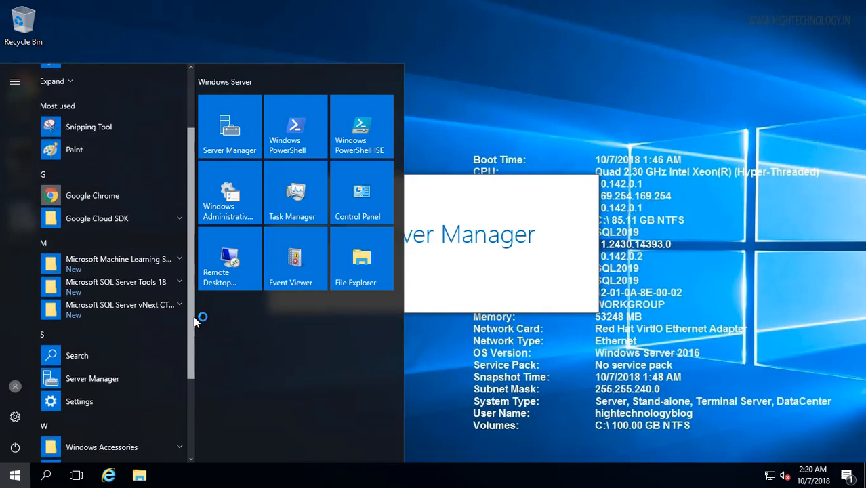
click(166, 283)
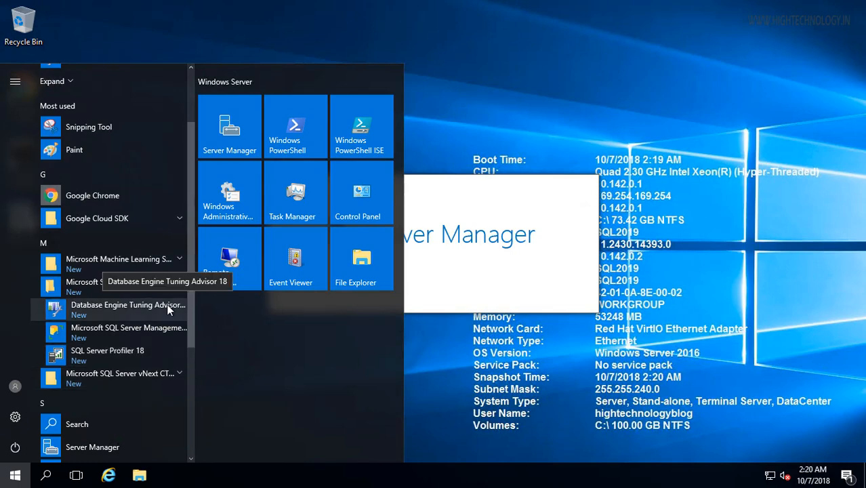
click(168, 331)
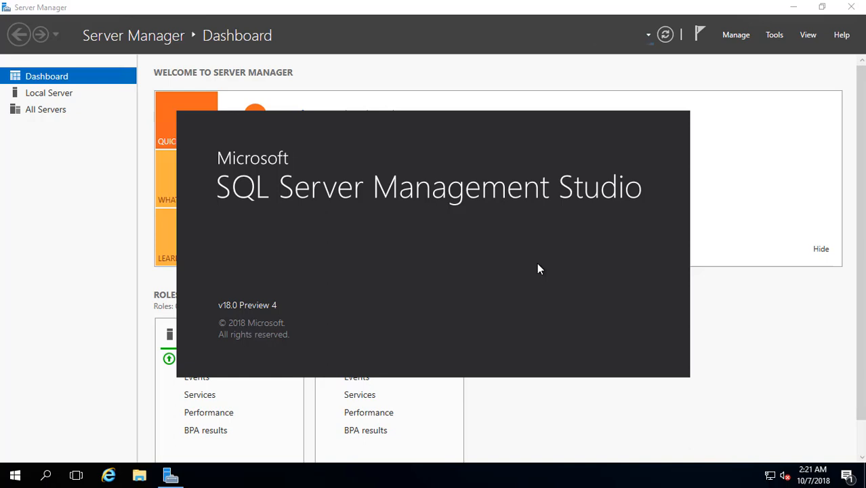
Step: Close the Server Manager window while the SSMS v18.0 Preview 4 splash screen loads
click(852, 8)
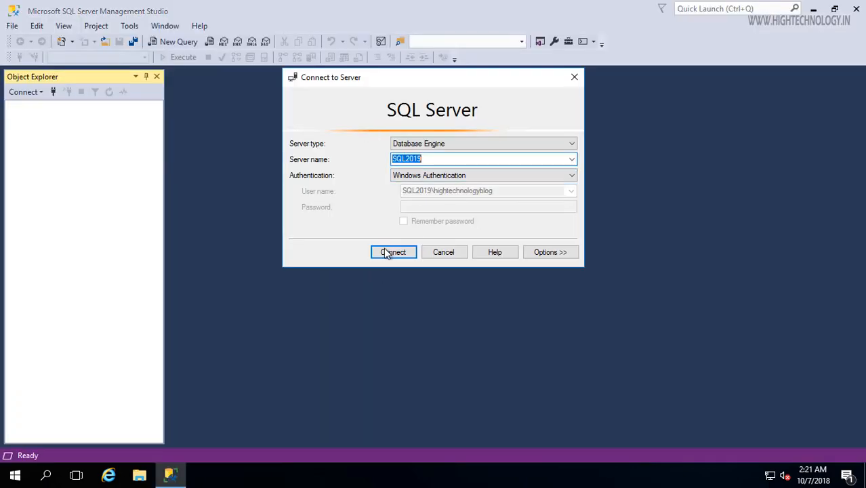
Step: Connect to the SQL2019 Database Engine server using Windows Authentication
click(393, 252)
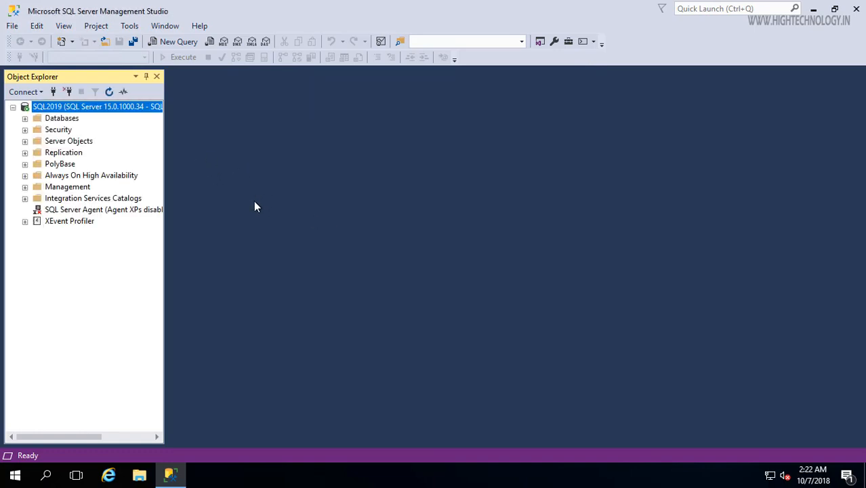
click(168, 49)
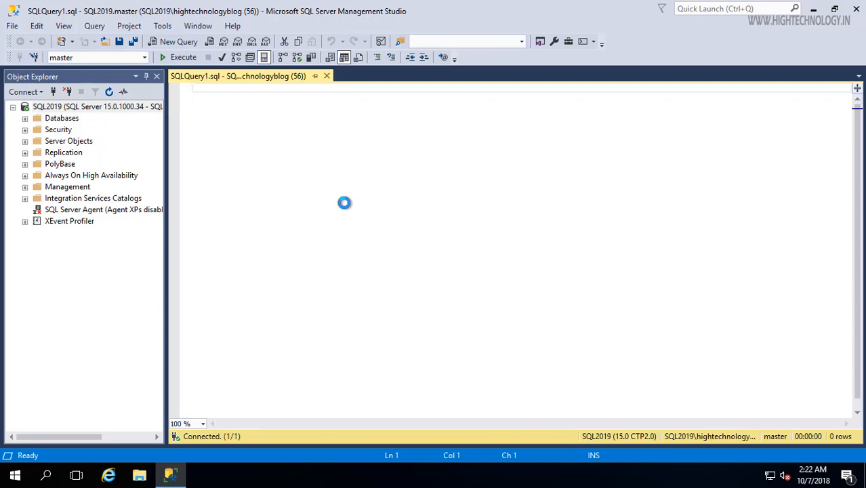
text(se)
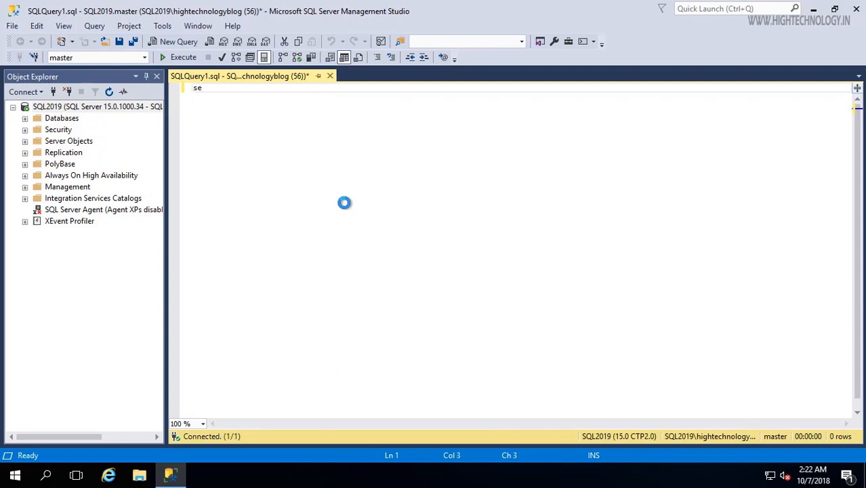
text(lect @@versi)
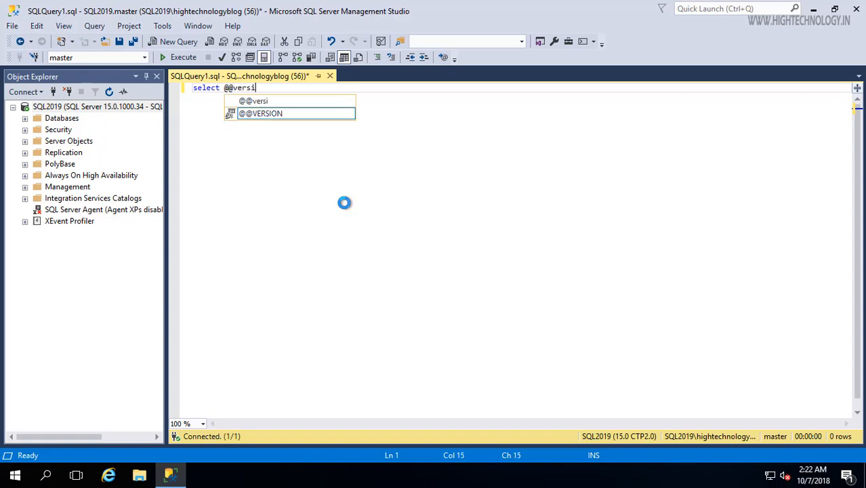
text(on)
key(F5)
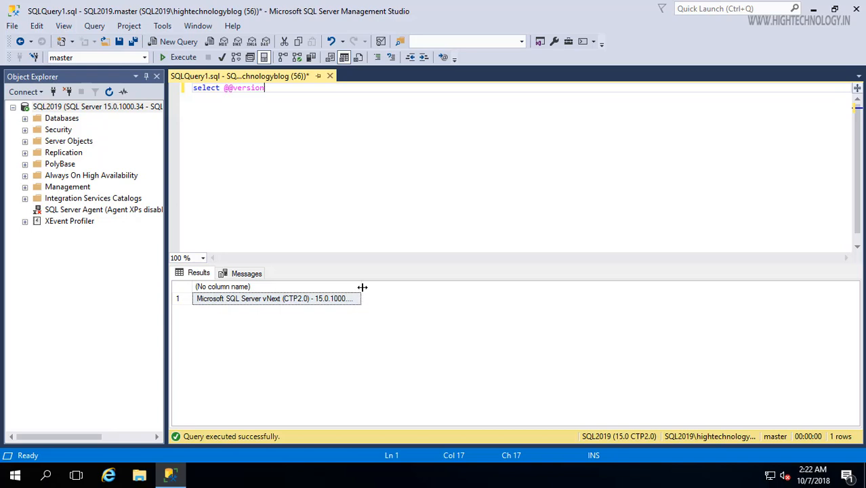
drag(363, 288, 804, 315)
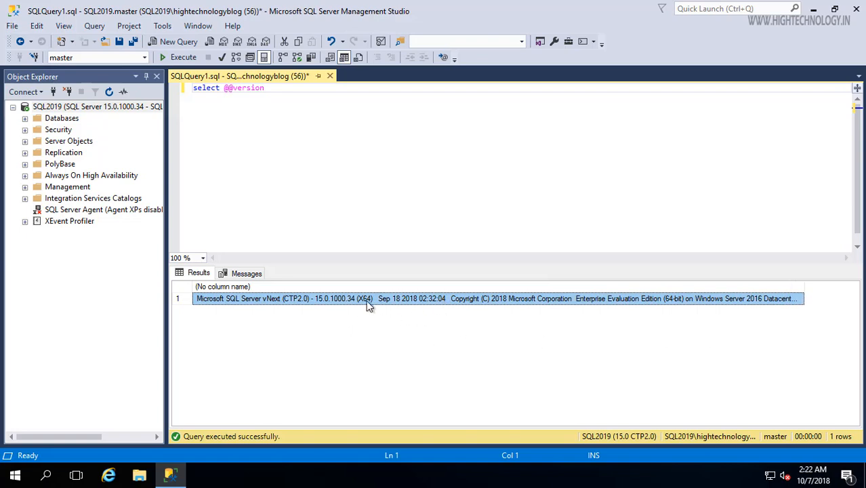